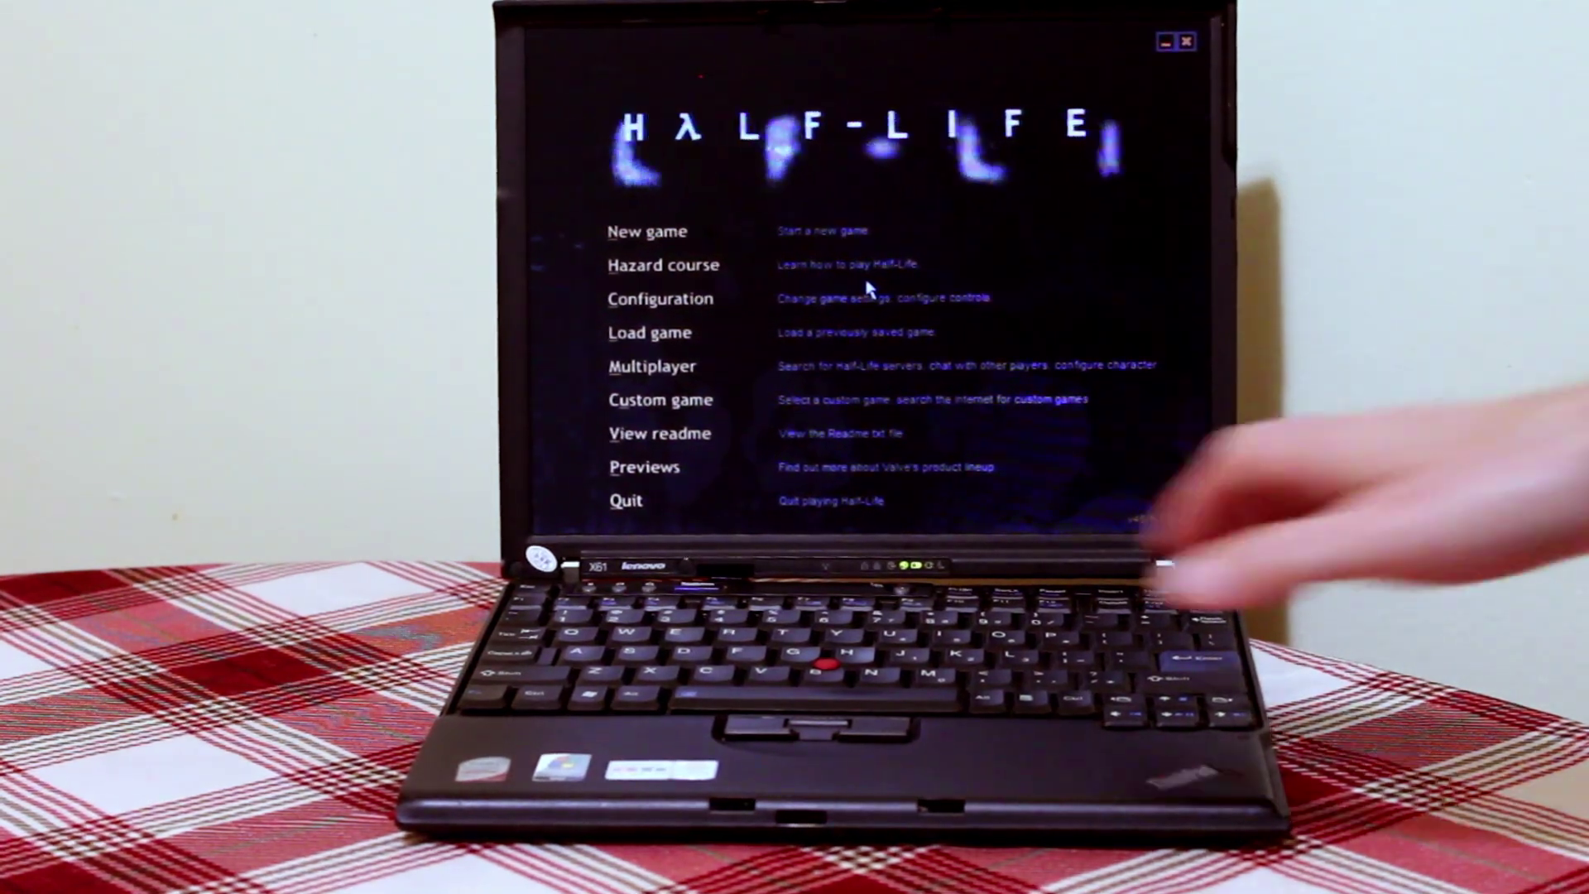
# Step: Back out of the Half-Life saved games list and start a new game on Easy
pyautogui.click(681, 333)
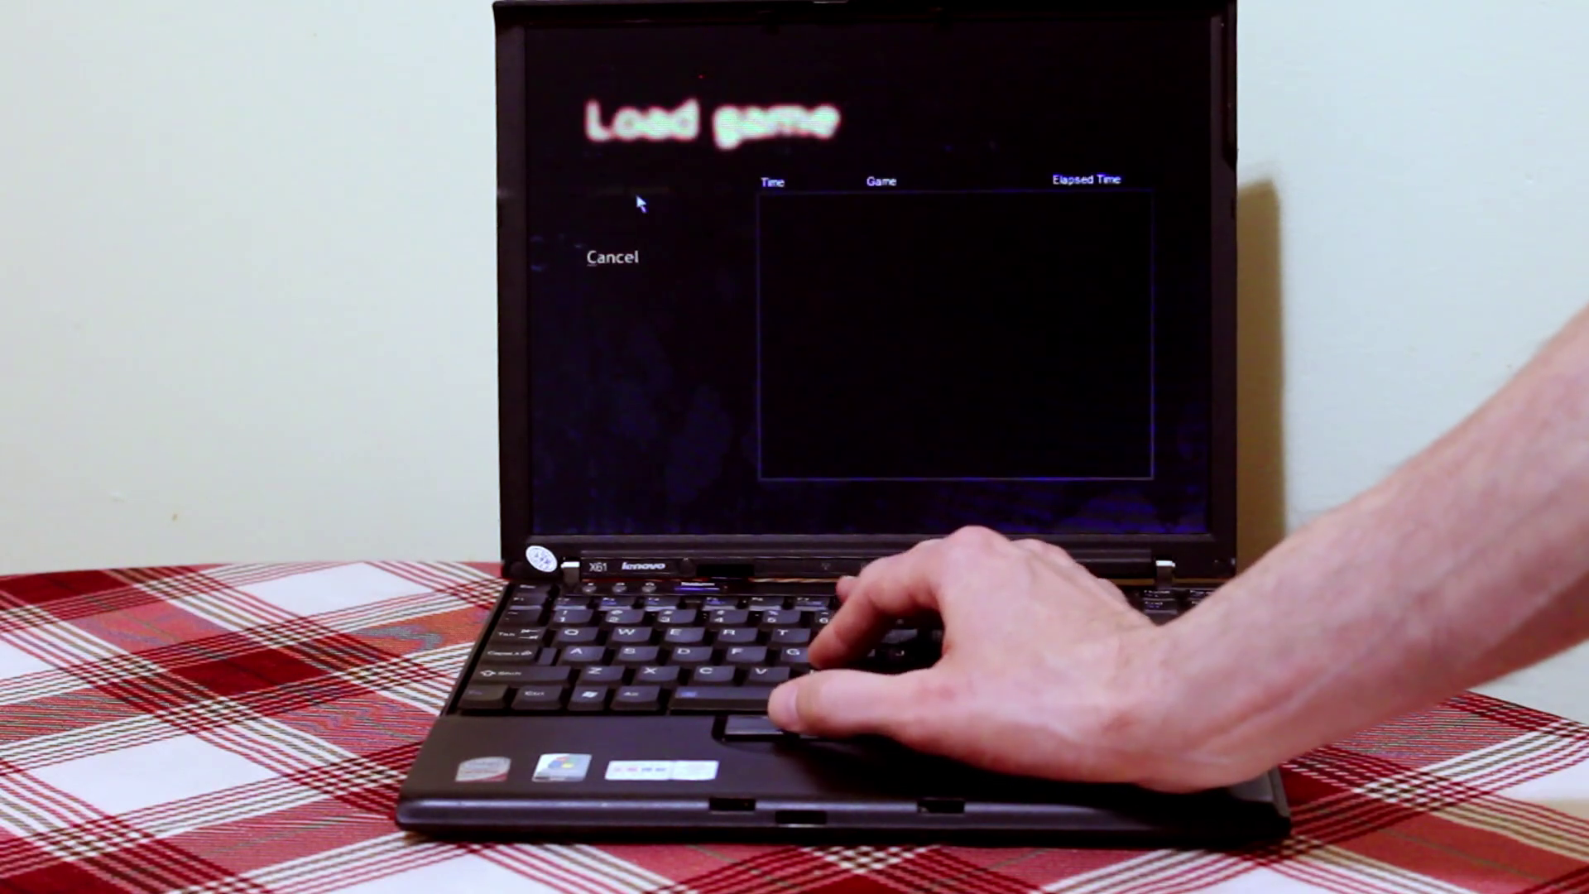
pyautogui.click(608, 272)
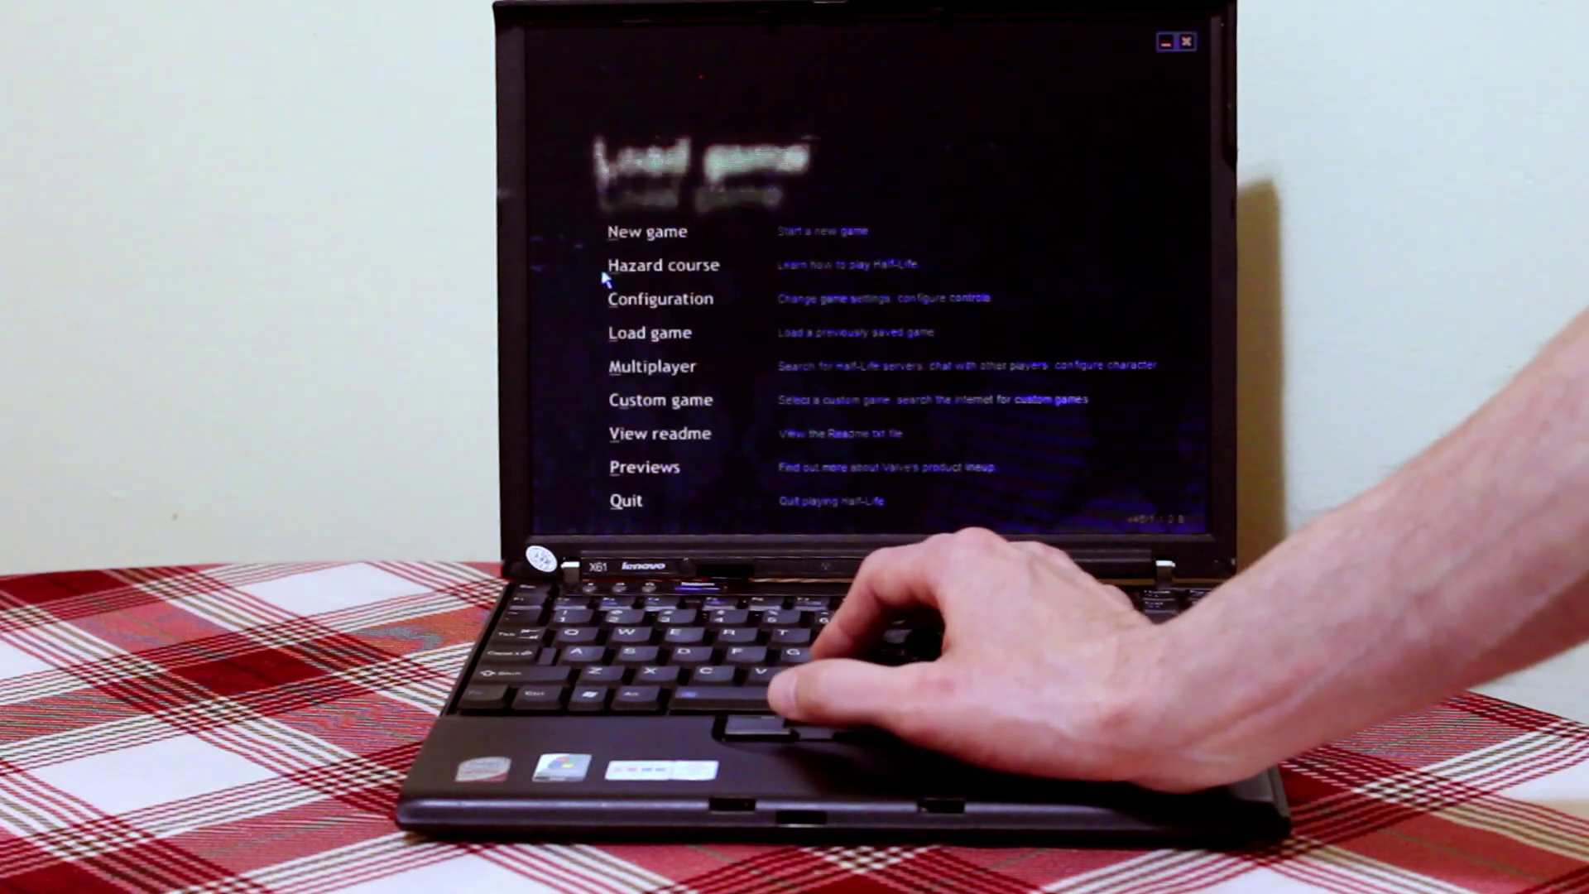
pyautogui.click(654, 233)
pyautogui.click(605, 190)
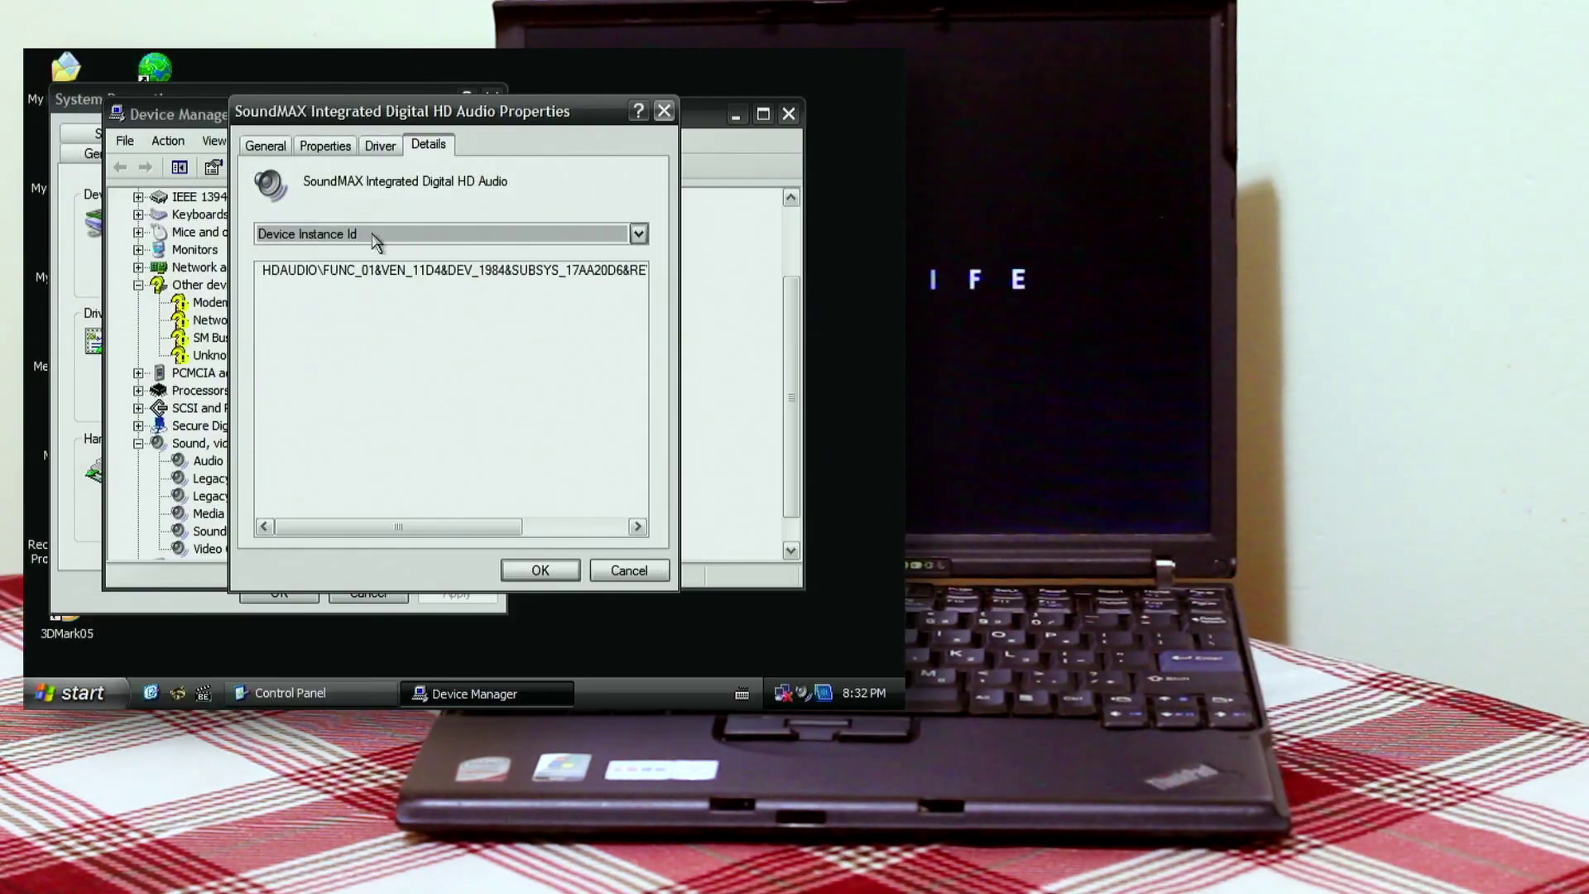
# Step: Show the SoundMAX device's Hardware Ids property on the Details tab
pyautogui.click(375, 238)
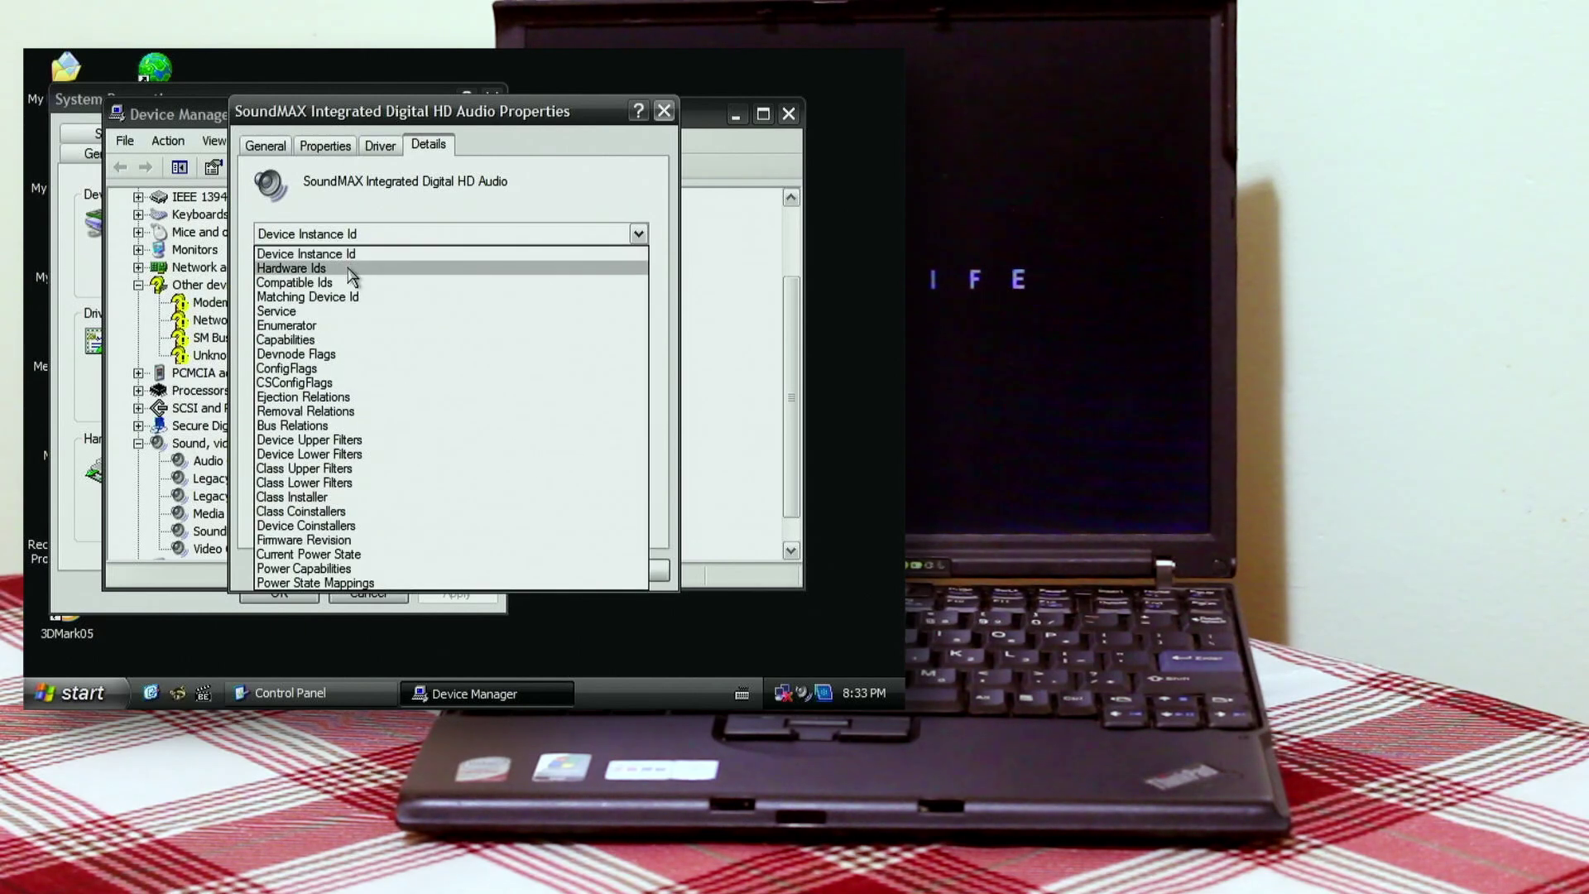
pyautogui.click(348, 268)
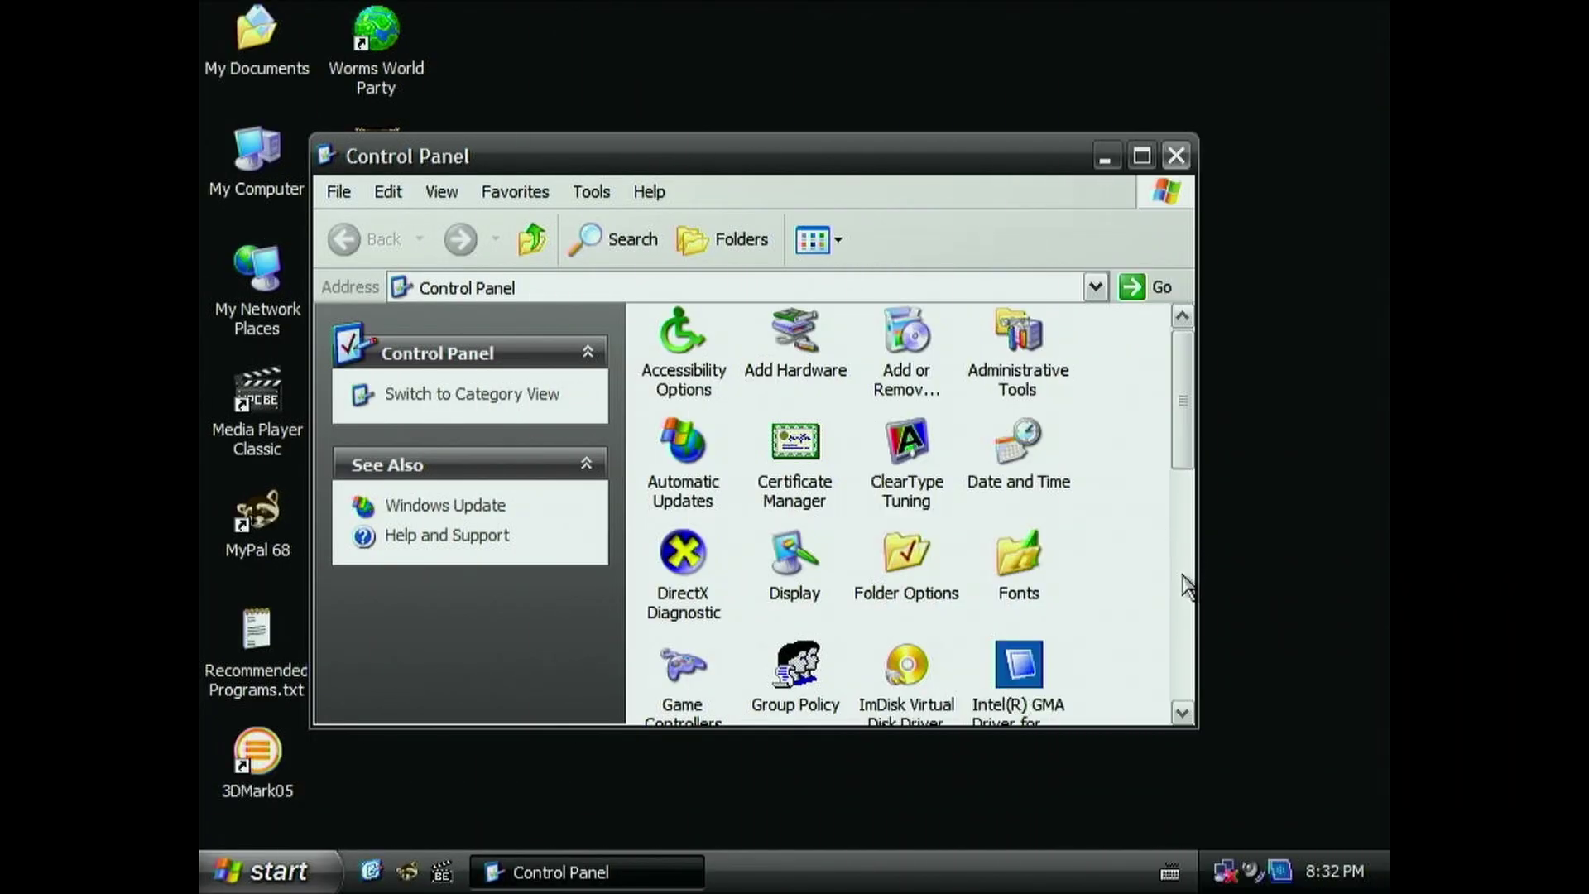
# Step: Open Device Manager from the Hardware tab of System Properties
pyautogui.moveTo(1183, 443); pyautogui.dragTo(1130, 616)
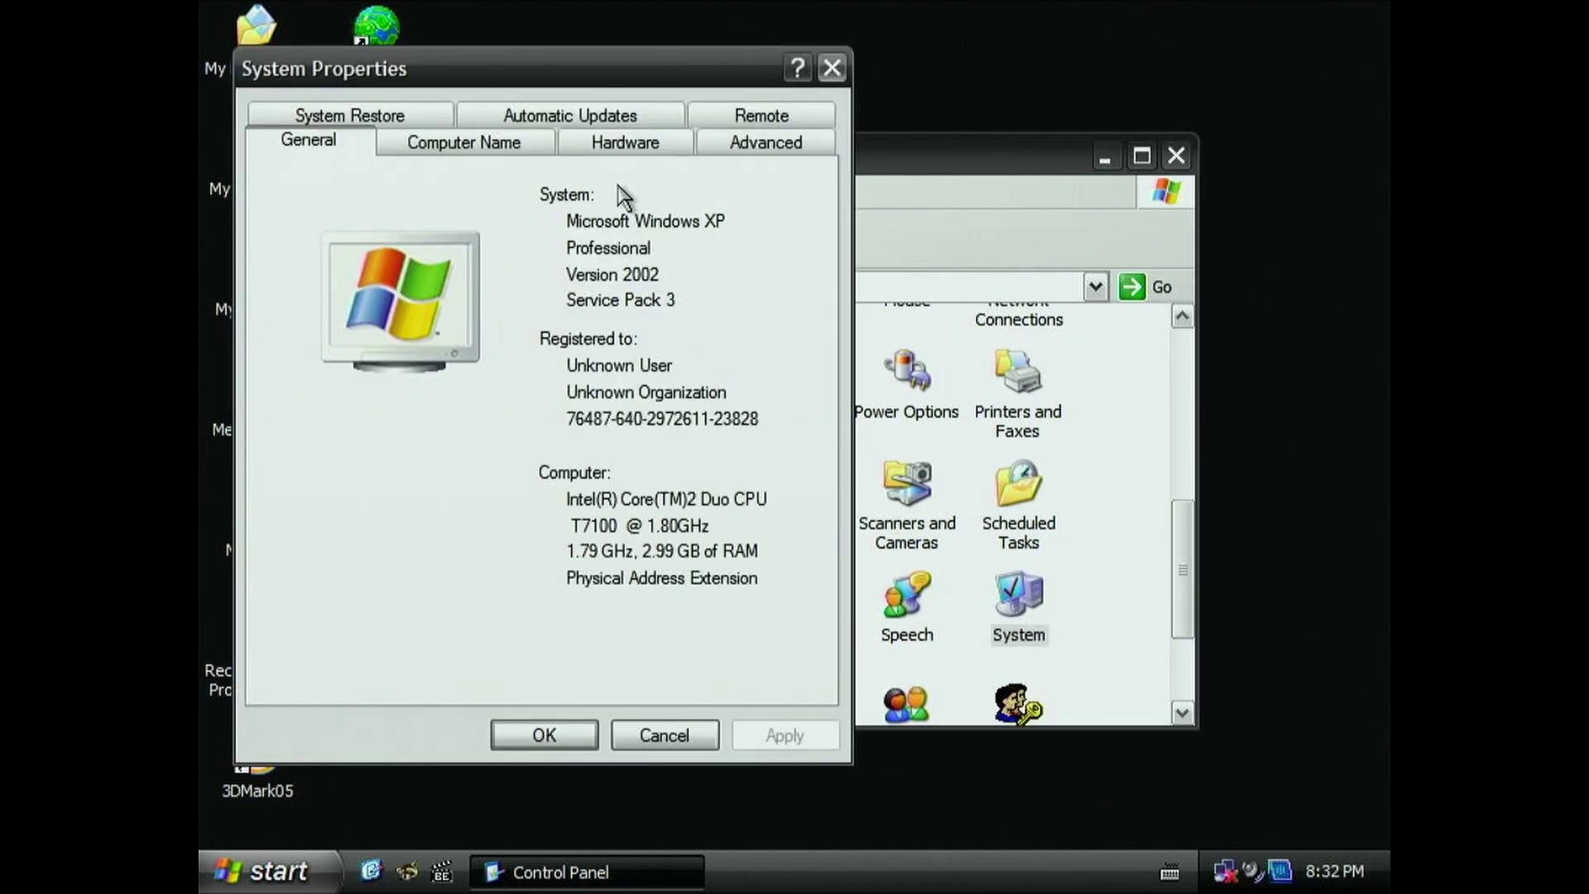
pyautogui.click(626, 142)
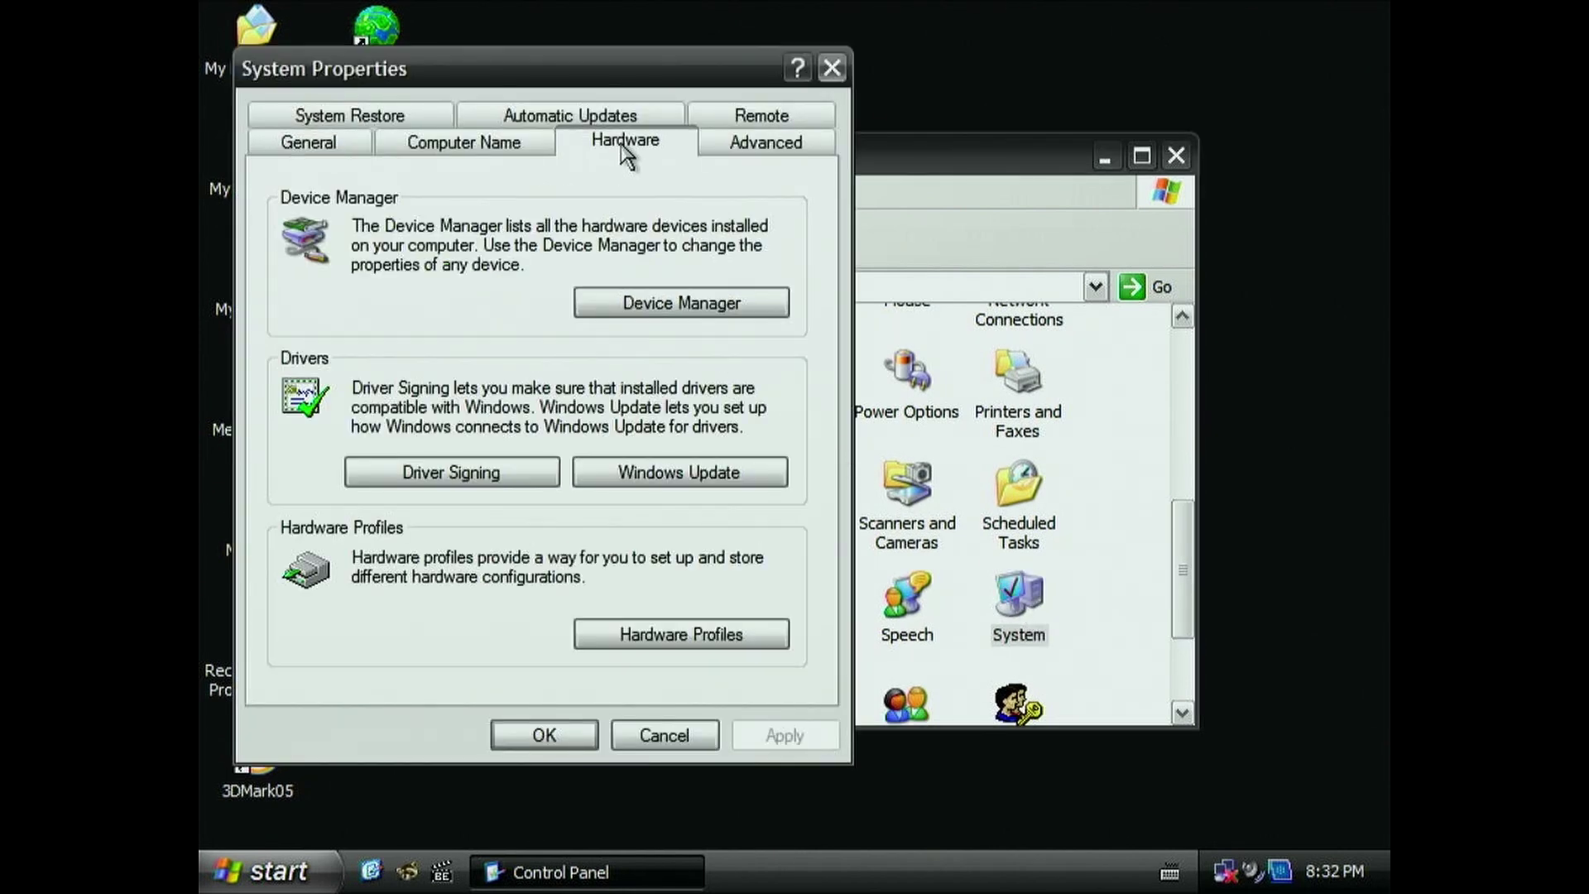
pyautogui.click(645, 308)
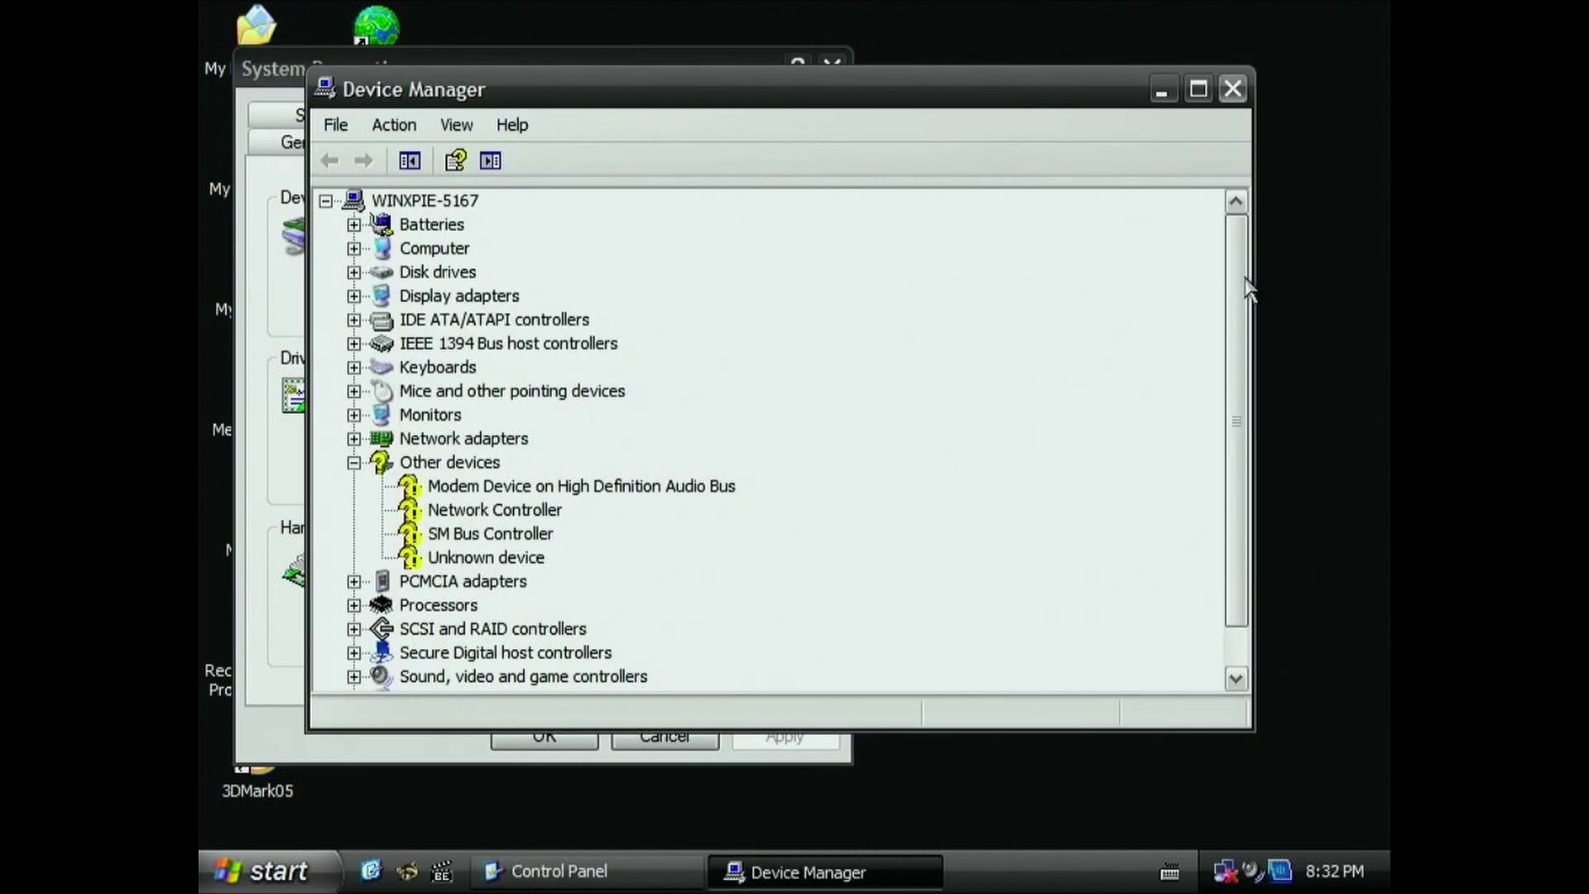
# Step: Open the properties of SoundMAX Integrated Digital HD Audio under Sound, video and game controllers
pyautogui.moveTo(1246, 277); pyautogui.dragTo(1200, 372)
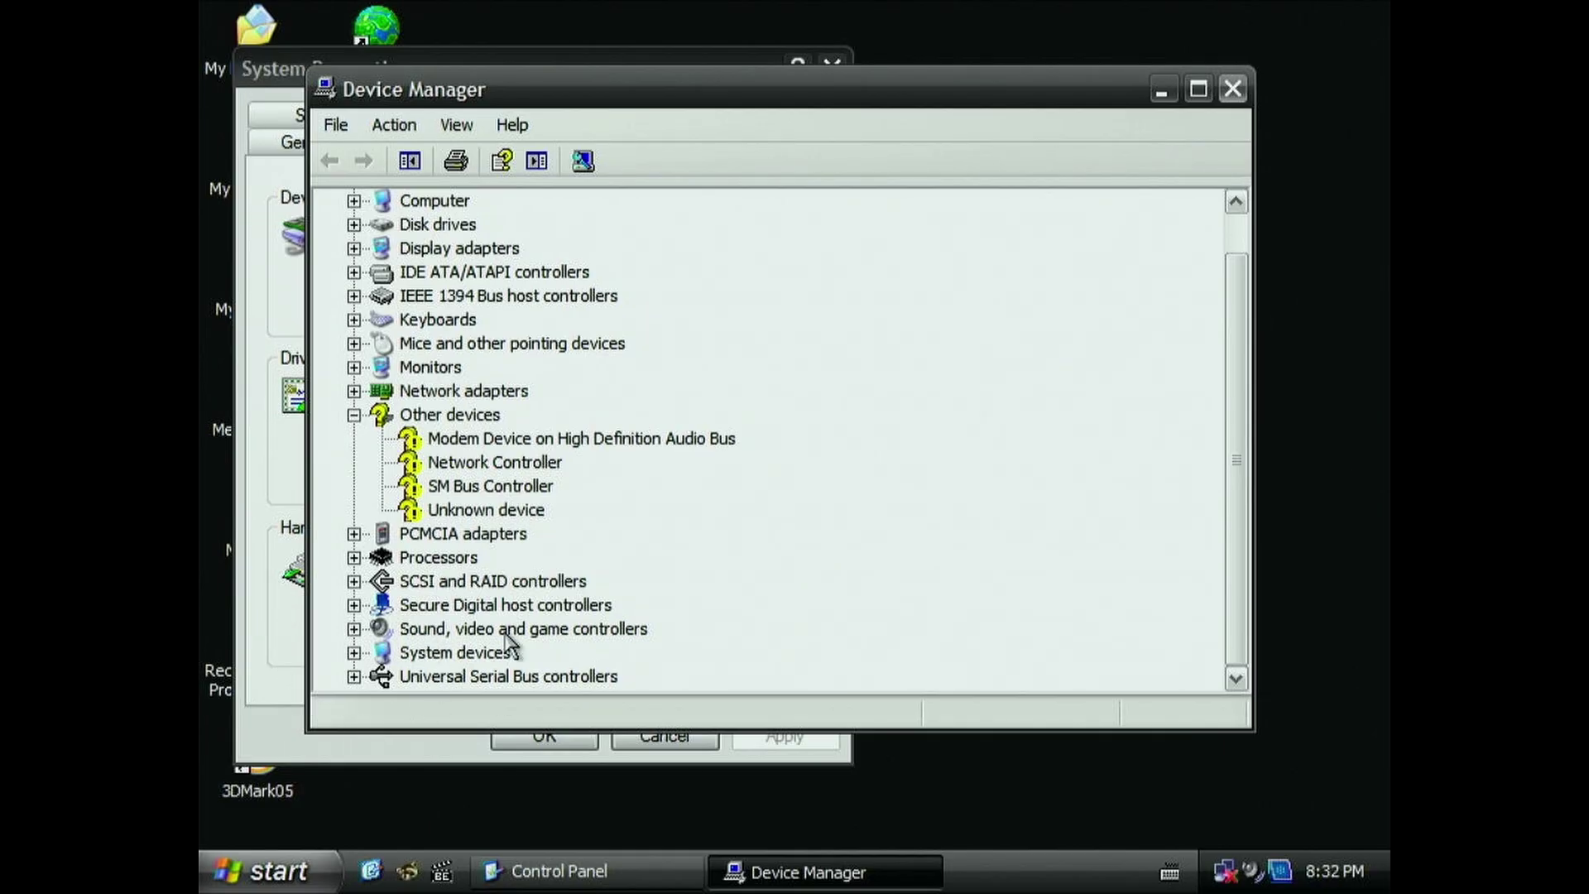
pyautogui.click(355, 629)
pyautogui.click(534, 651)
pyautogui.rightClick(537, 653)
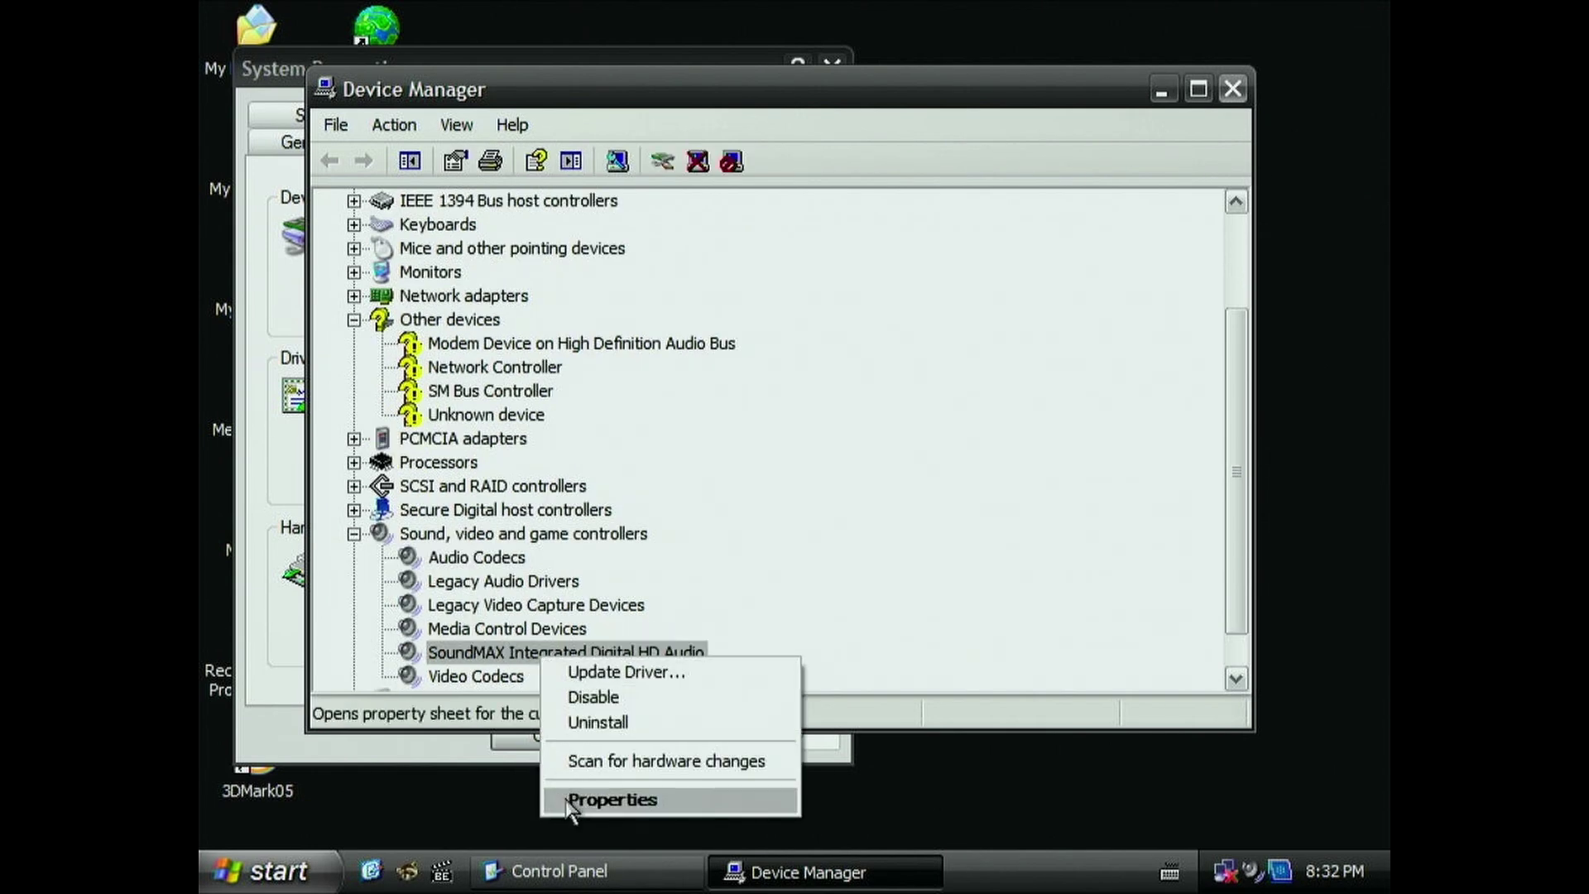
pyautogui.click(579, 807)
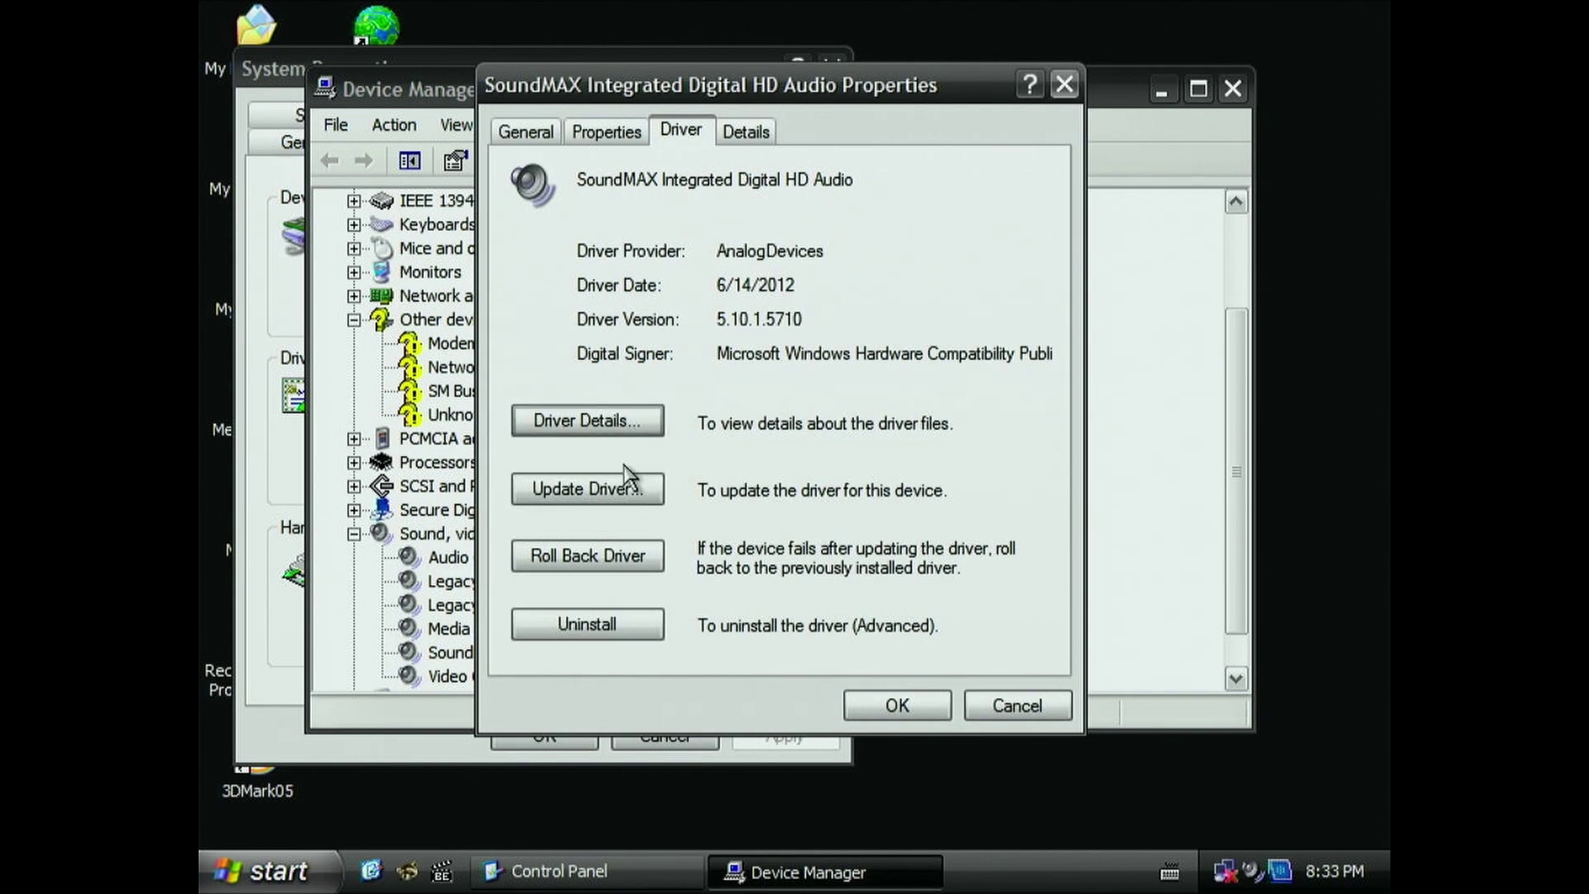
# Step: Start the SoundMAX driver update and point it at the W2K_XP driver folder
pyautogui.click(626, 495)
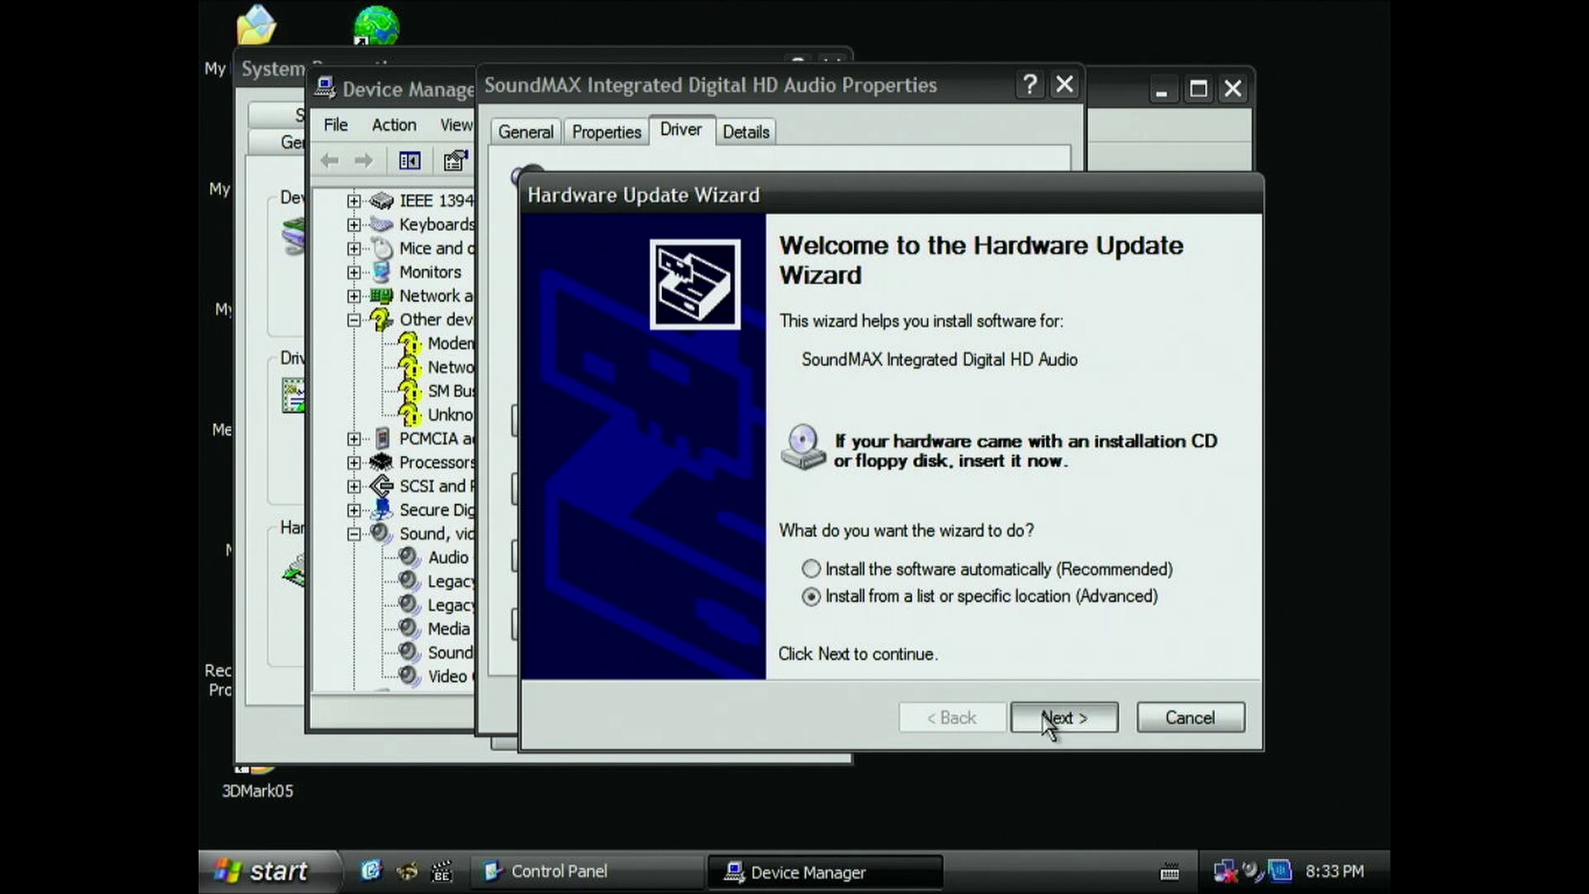
pyautogui.click(1049, 726)
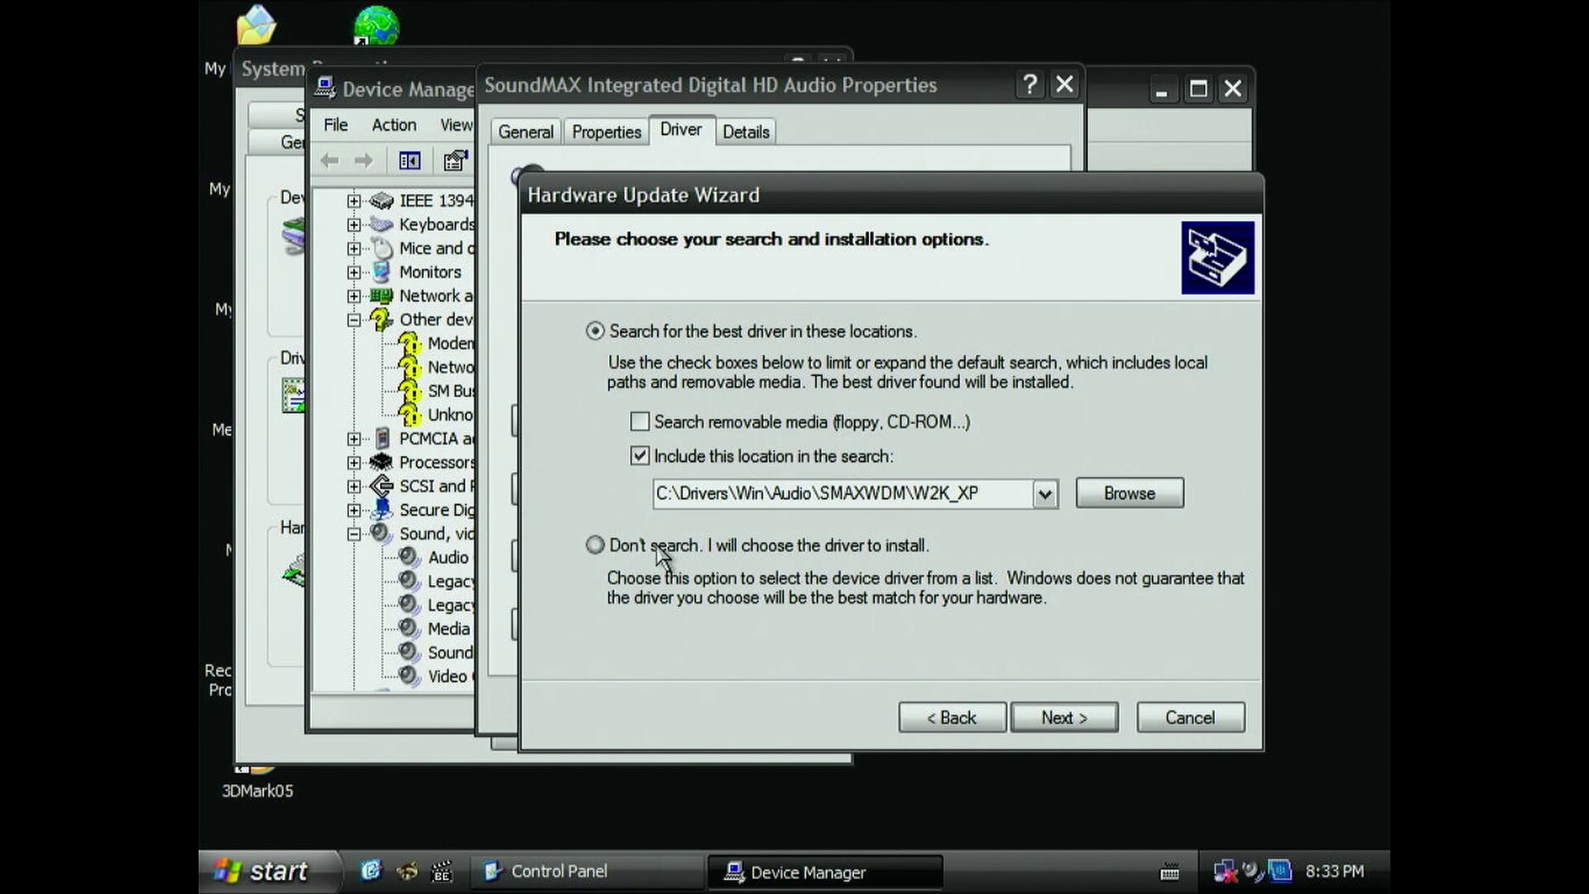
pyautogui.click(1104, 505)
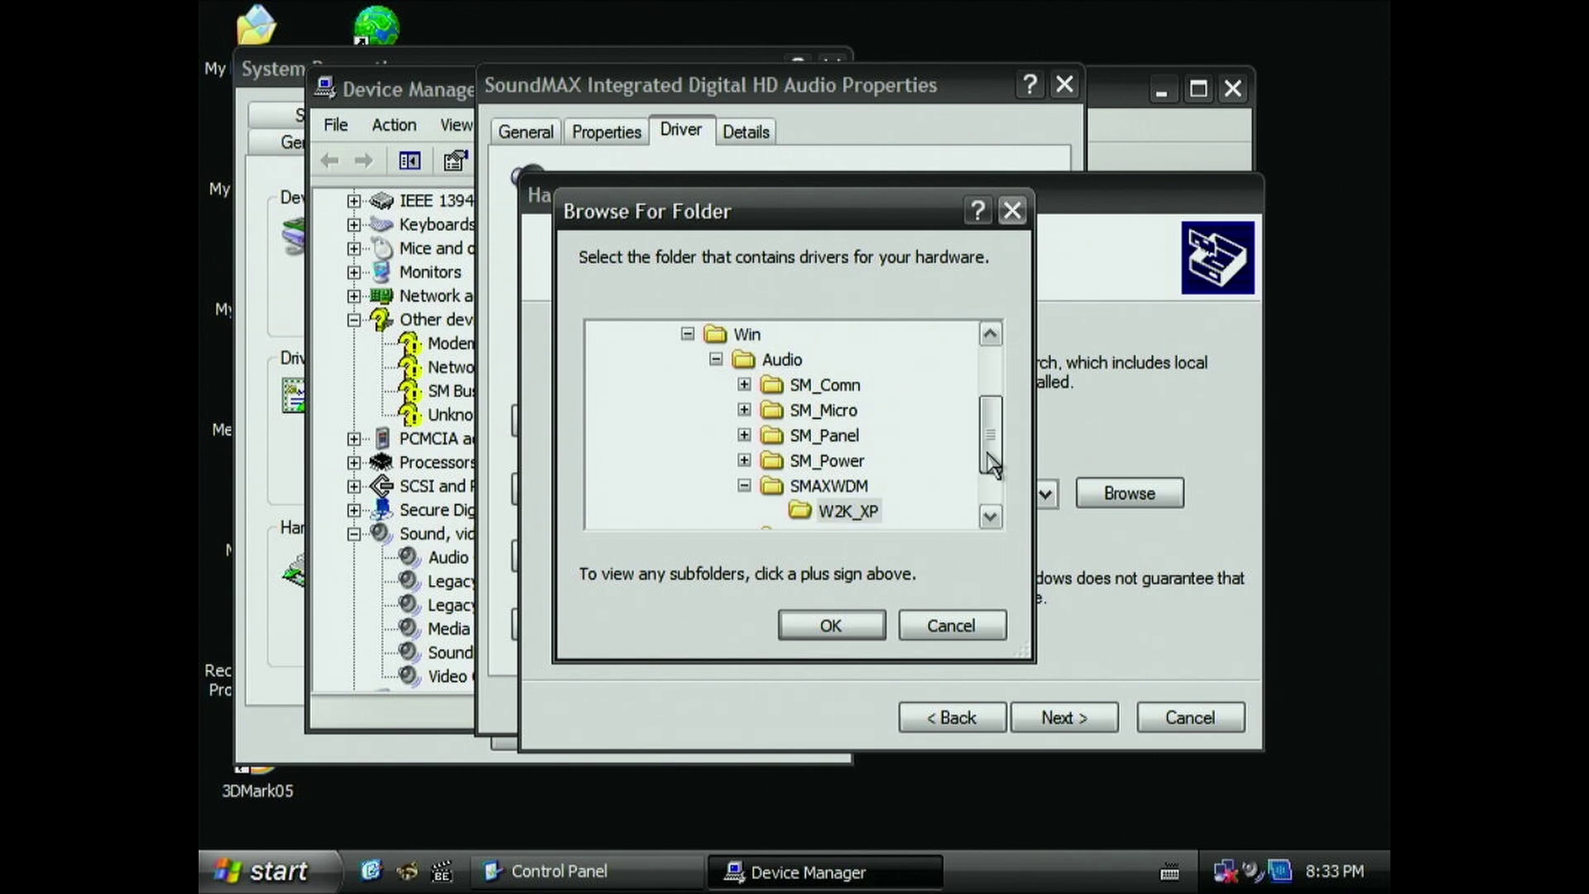
pyautogui.scroll(-1, 991, 466)
pyautogui.click(801, 633)
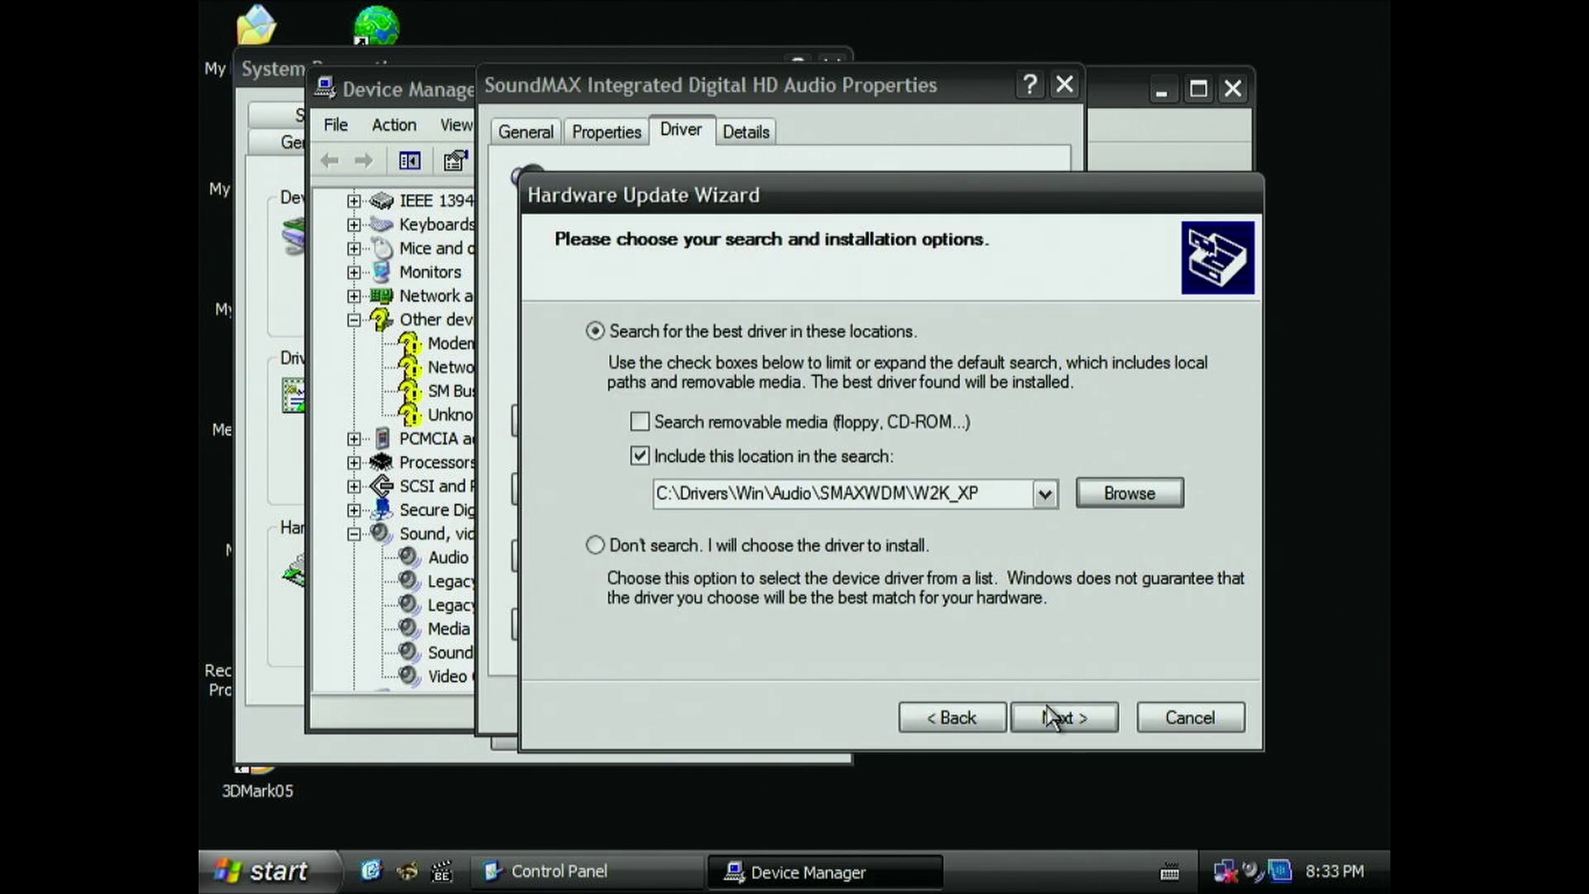
# Step: Choose manual driver selection, then cancel the wizard and close the device properties
pyautogui.click(846, 547)
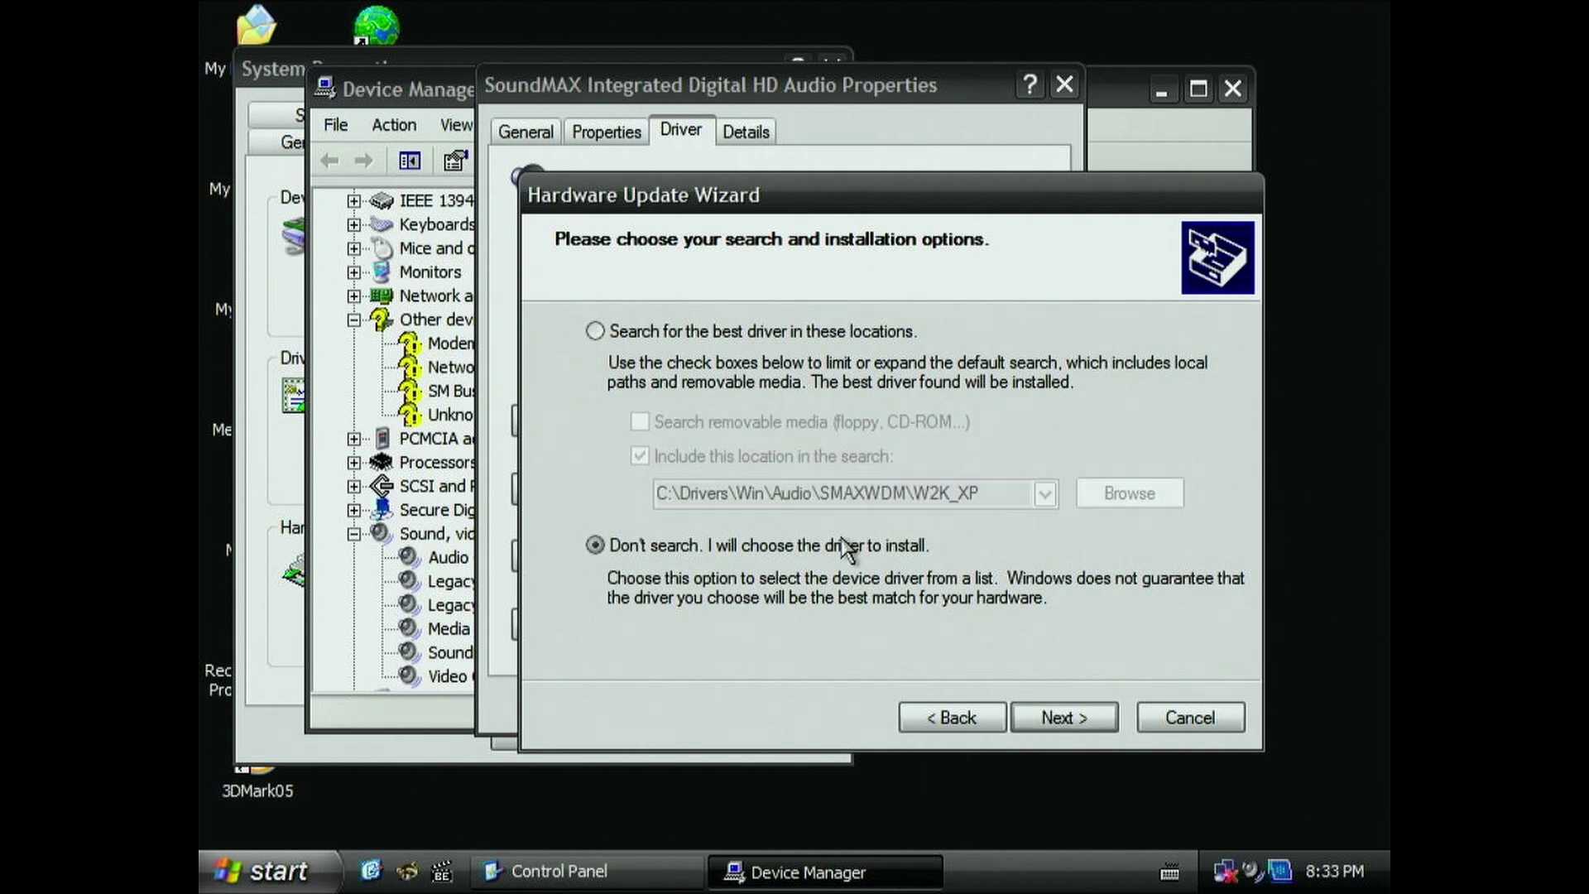
pyautogui.click(1018, 712)
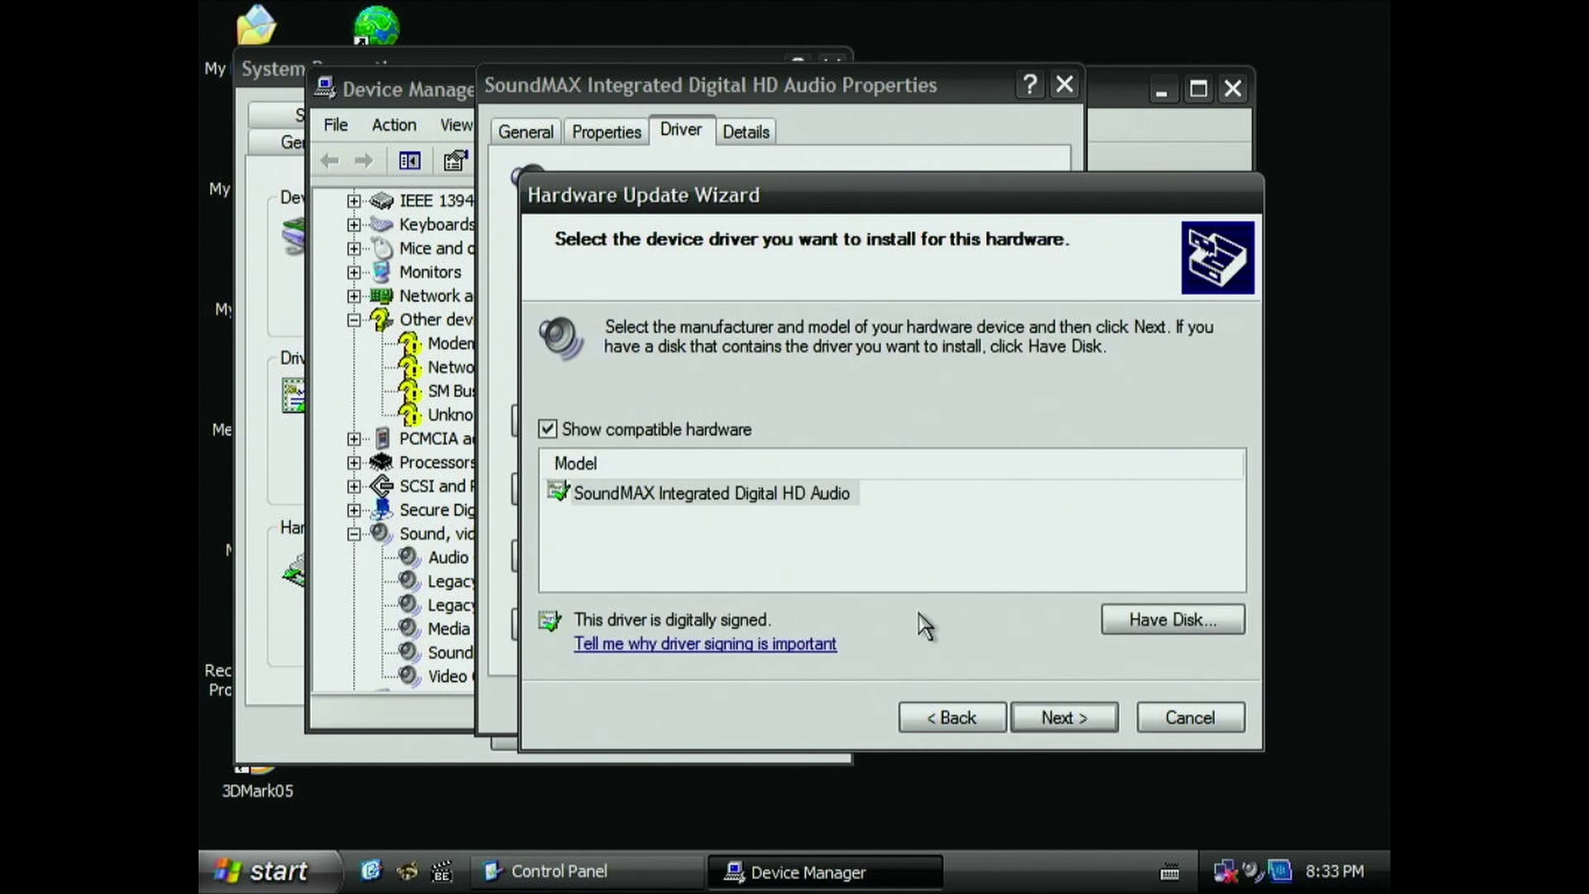
pyautogui.click(1184, 723)
pyautogui.click(1018, 706)
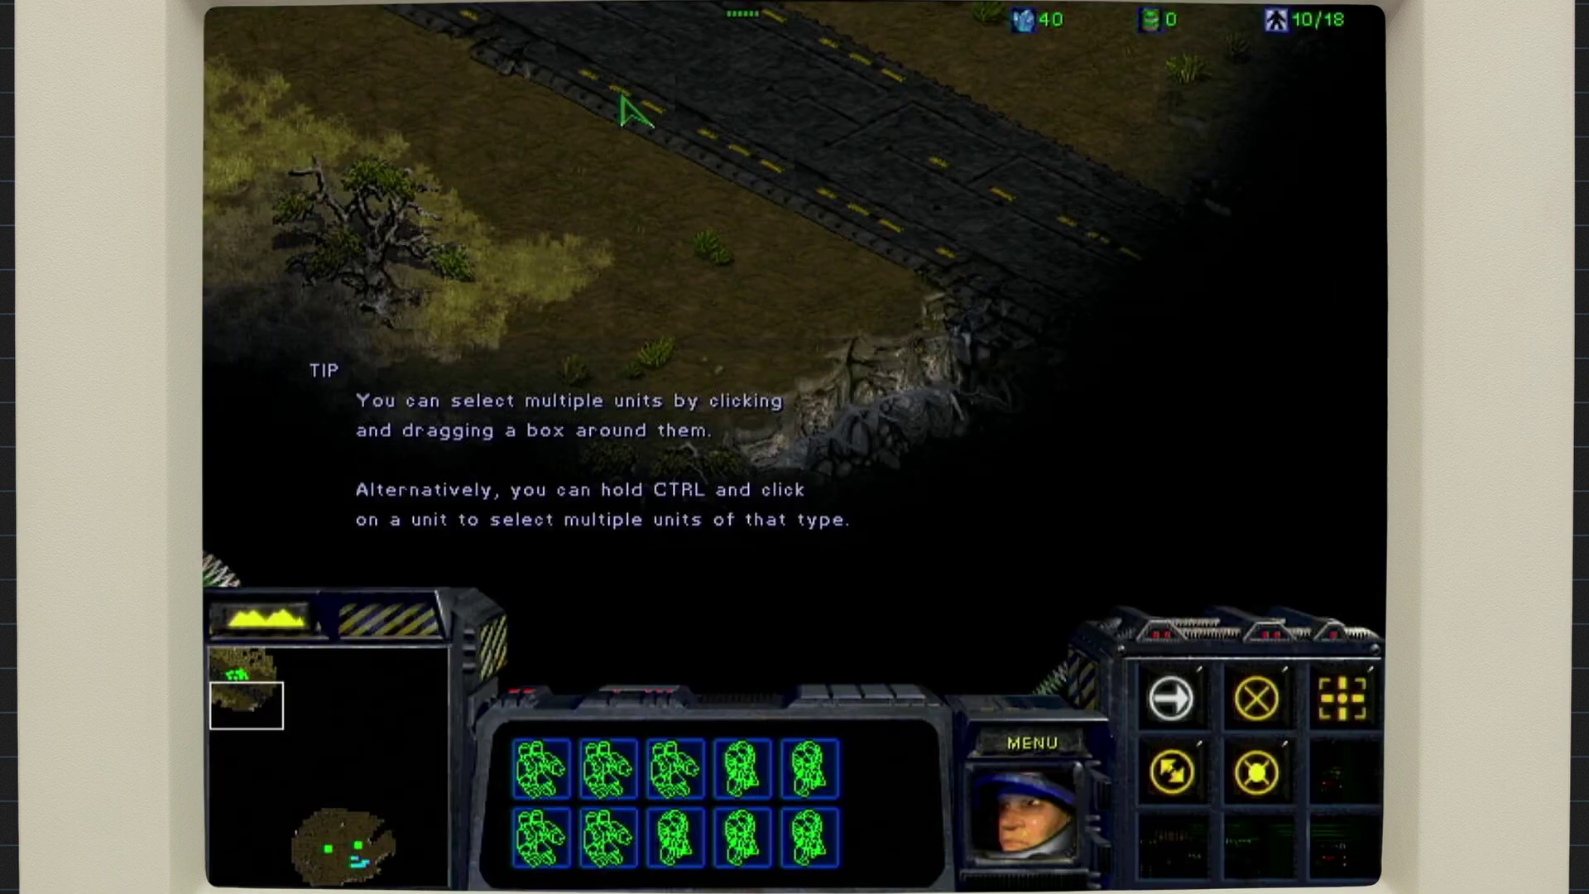
# Step: Send the selected marines and firebats down the road
pyautogui.moveTo(1384, 435)
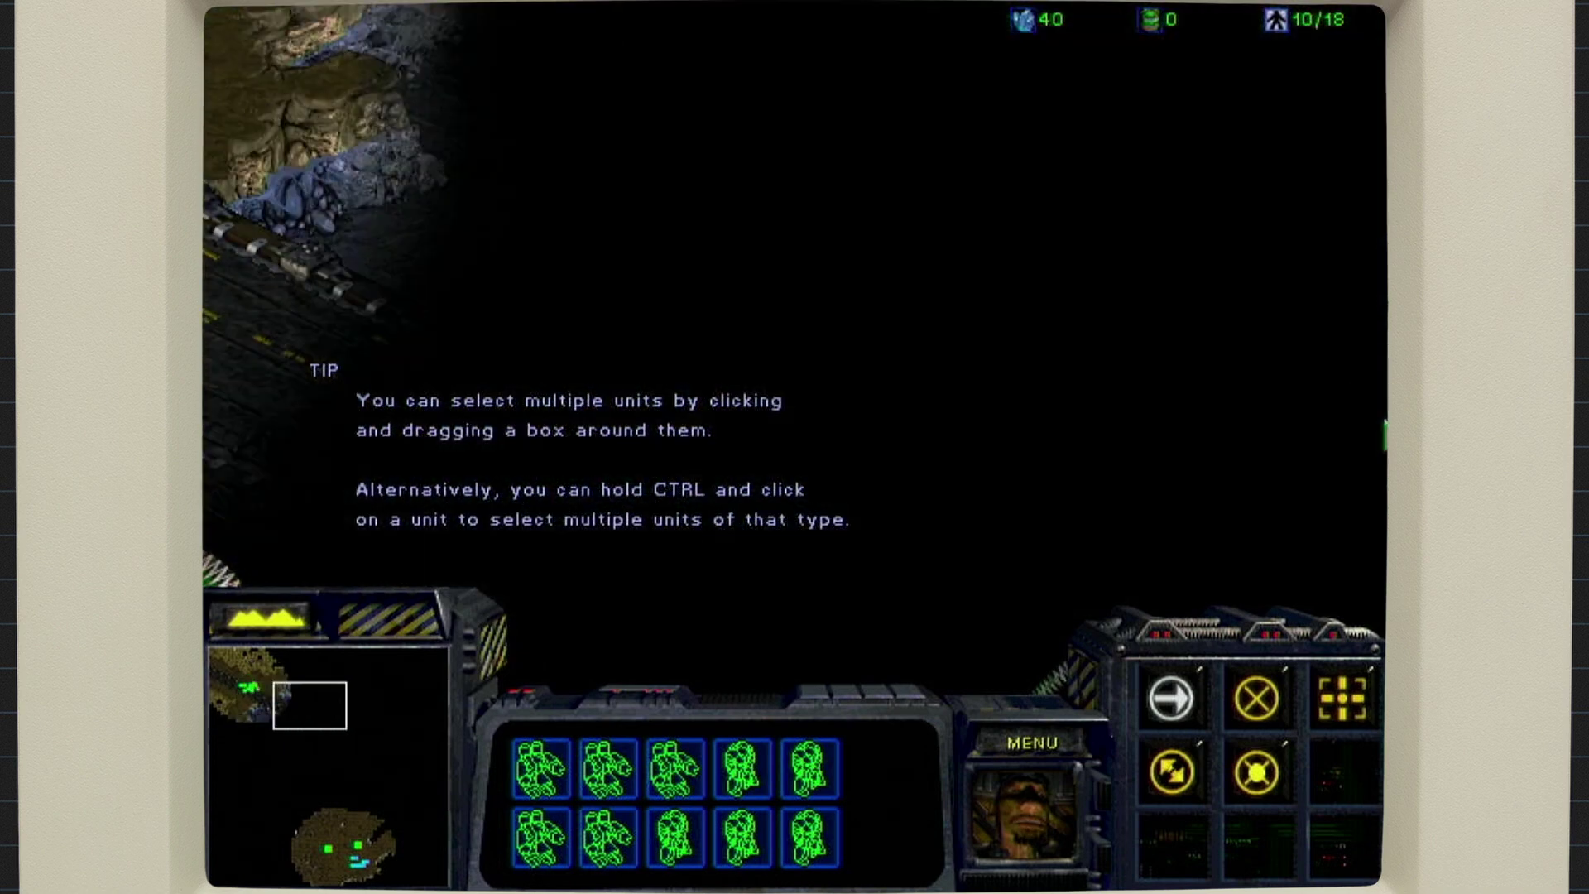
pyautogui.moveTo(207, 426)
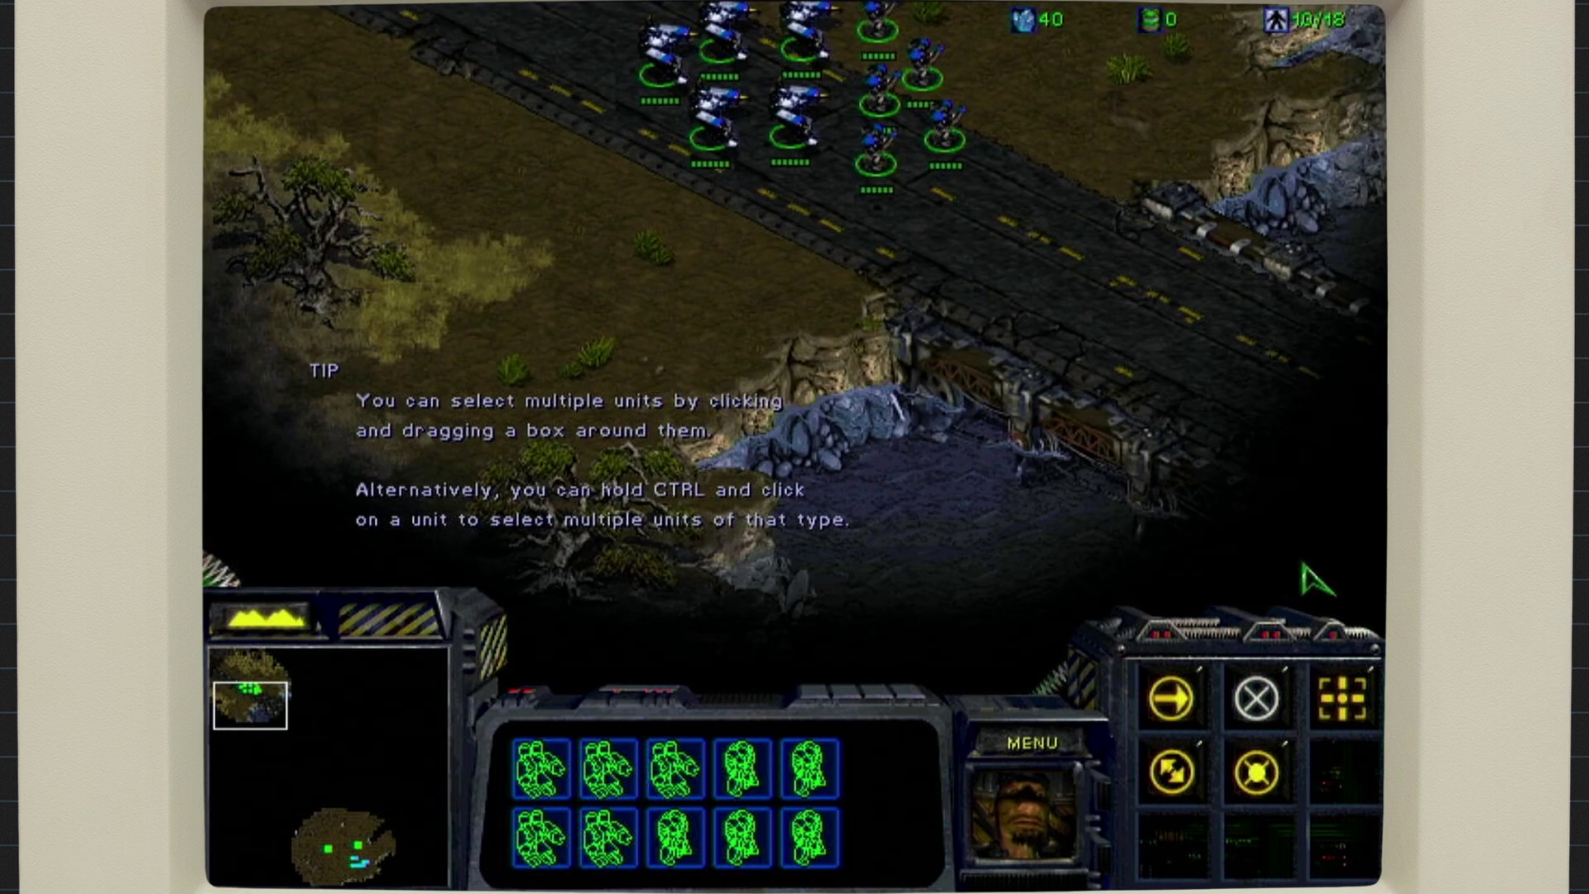
pyautogui.moveTo(1384, 571)
pyautogui.rightClick(910, 471)
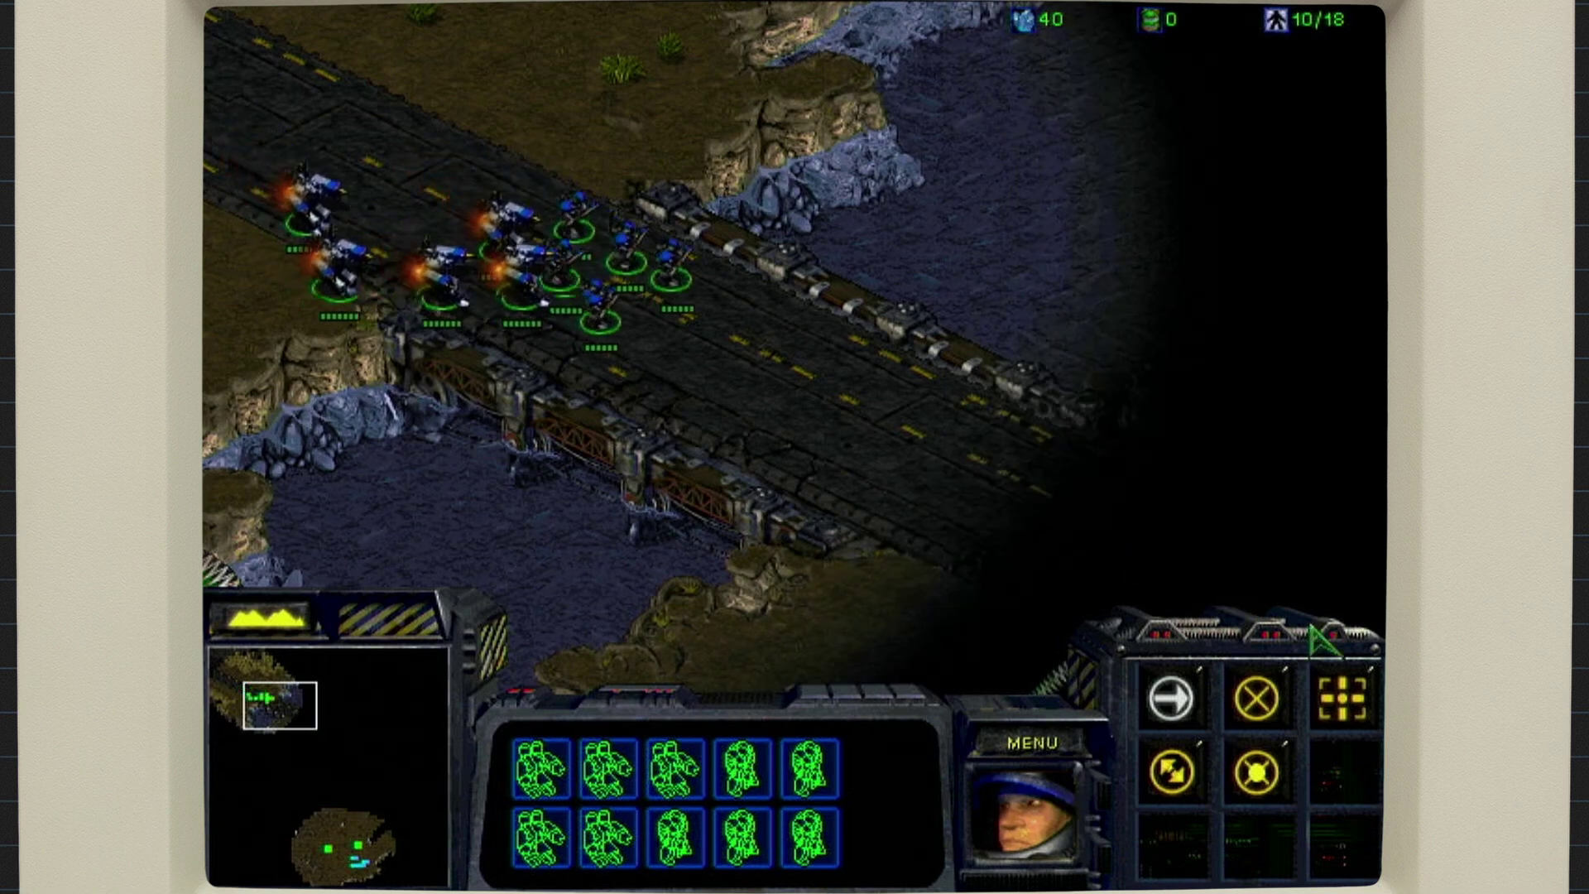
# Step: Return the view to the marines and move them down and right off the road
pyautogui.moveTo(1121, 877)
pyautogui.moveTo(207, 382)
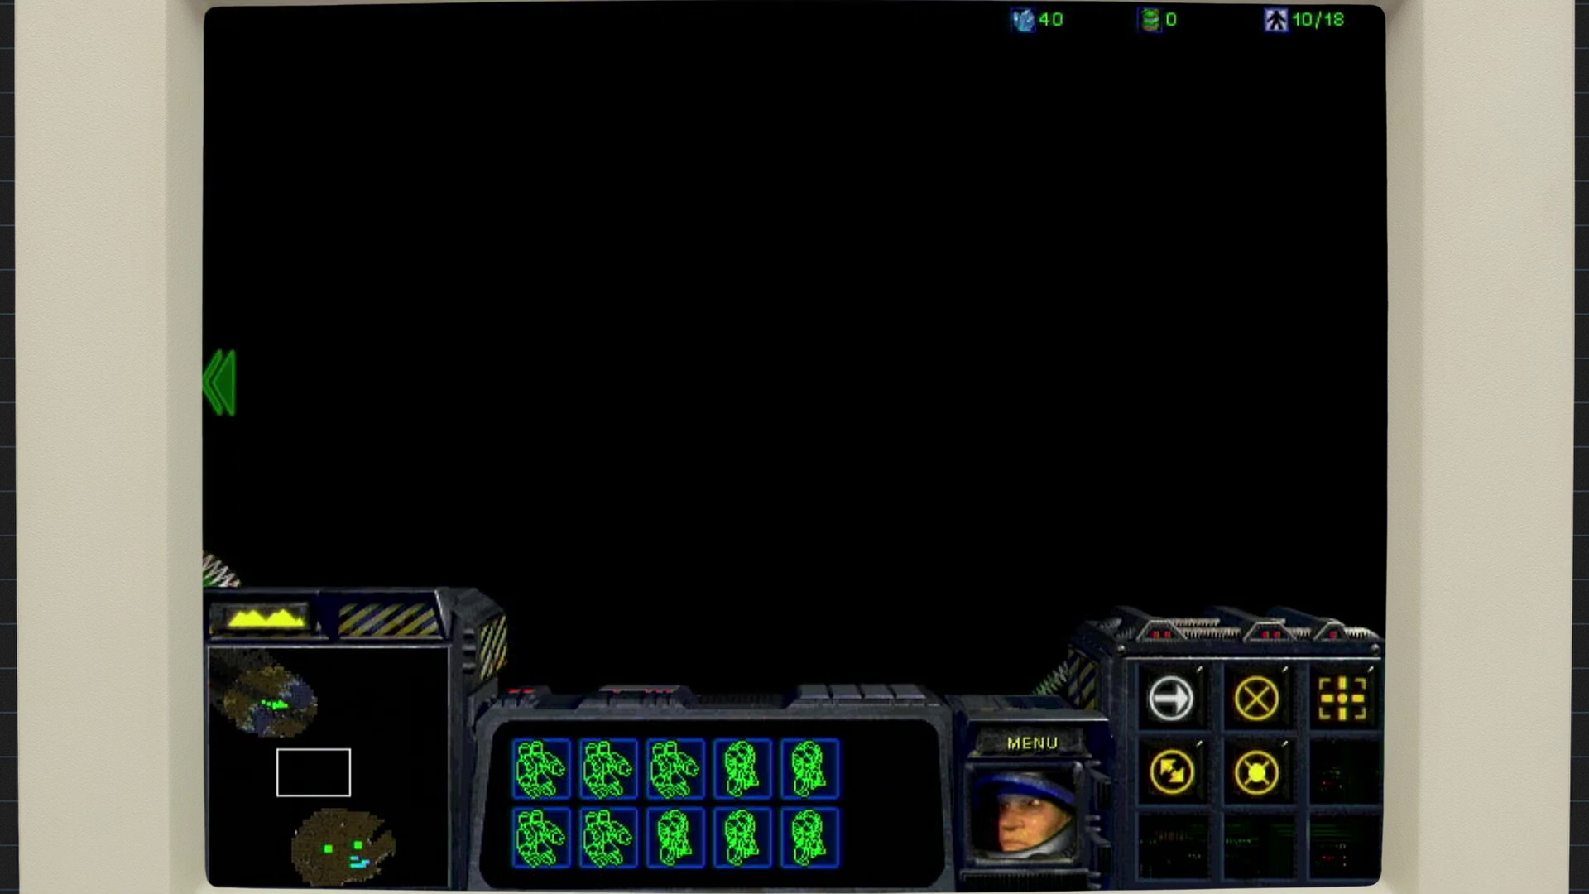
pyautogui.click(324, 728)
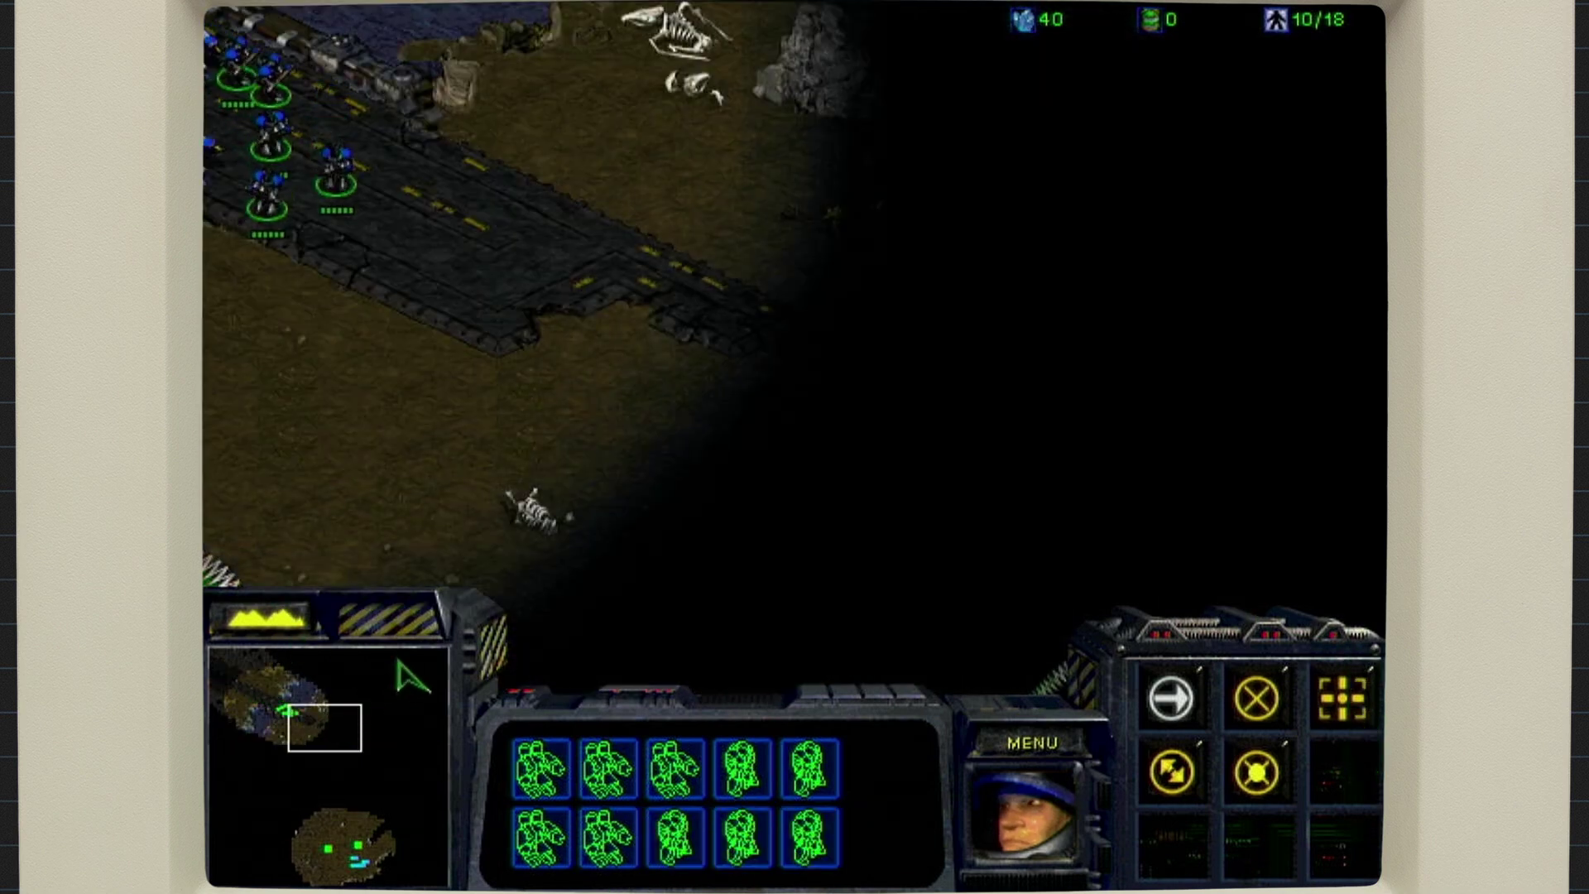
pyautogui.rightClick(519, 520)
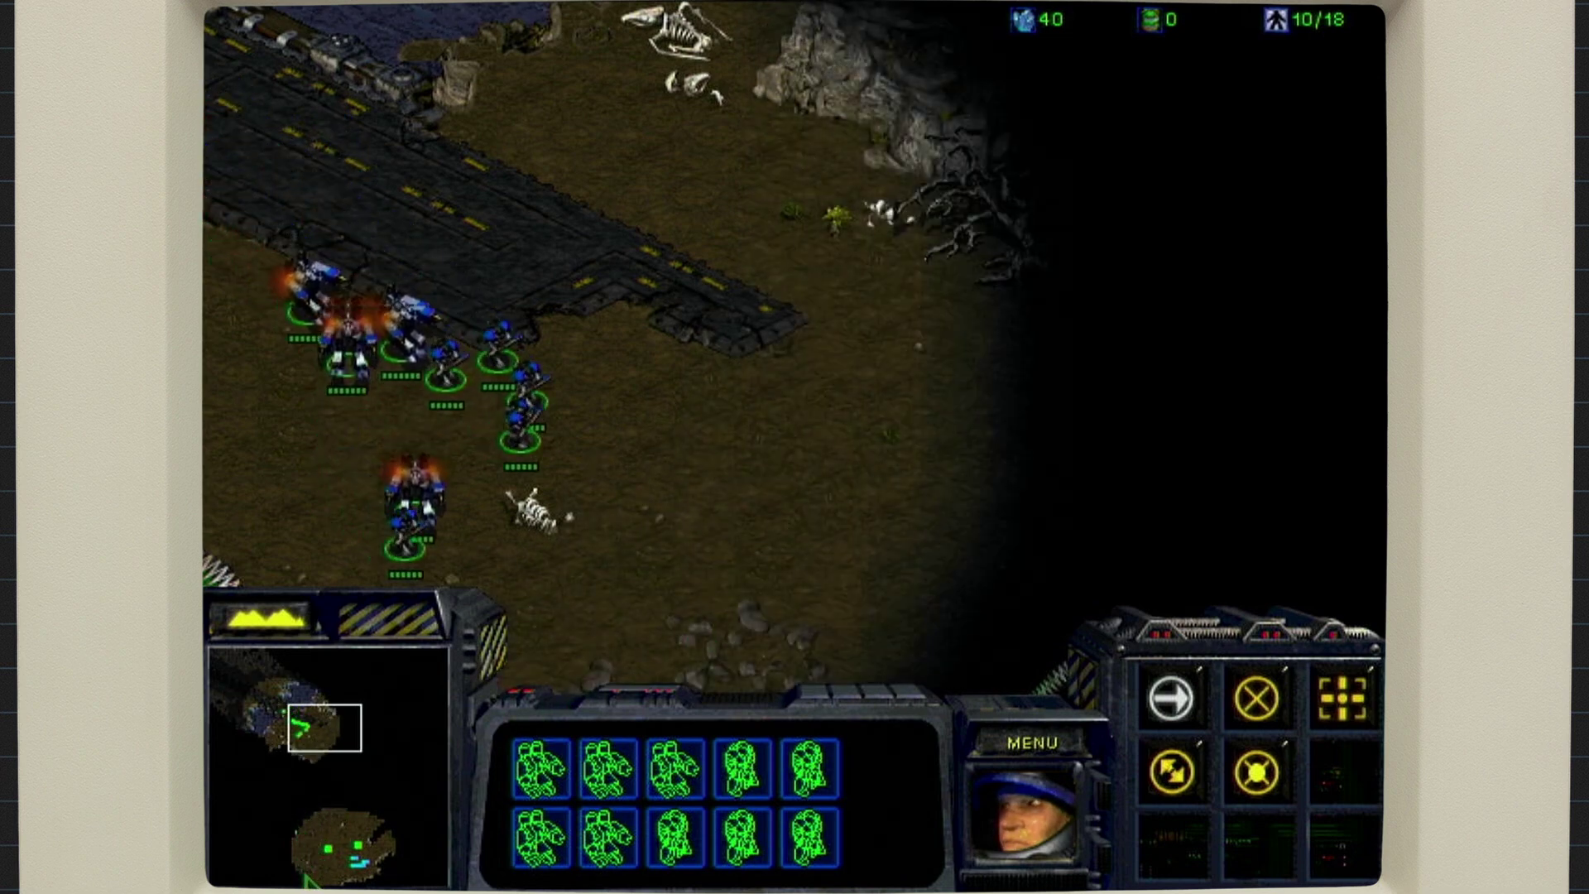
# Step: Look over the Terran base's command center and minerals, then scroll back to the squad
pyautogui.click(357, 845)
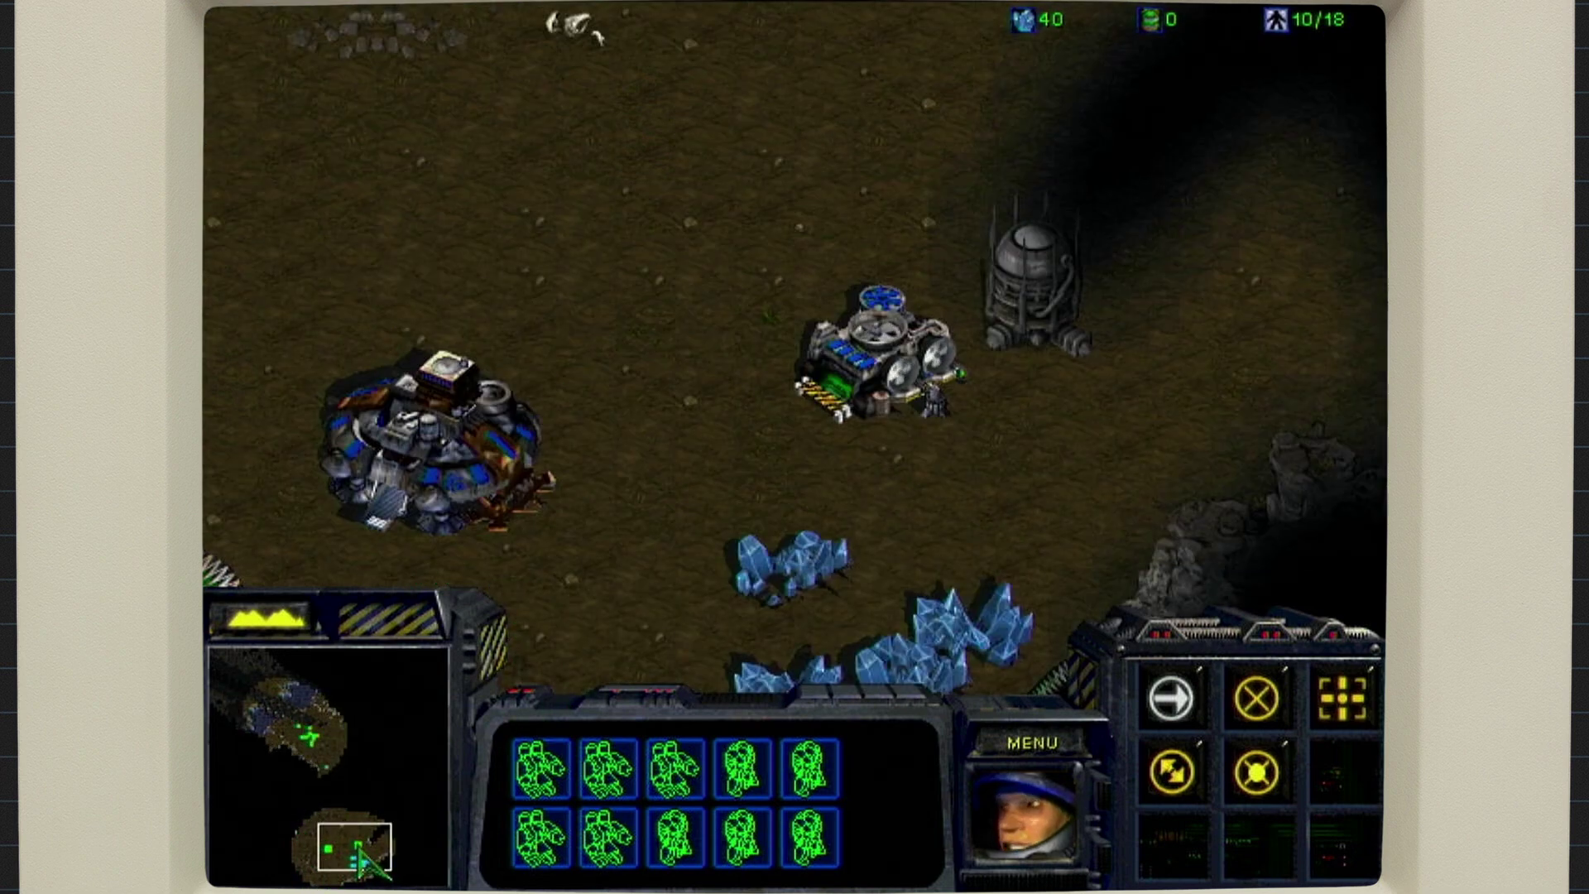
pyautogui.moveTo(212, 135)
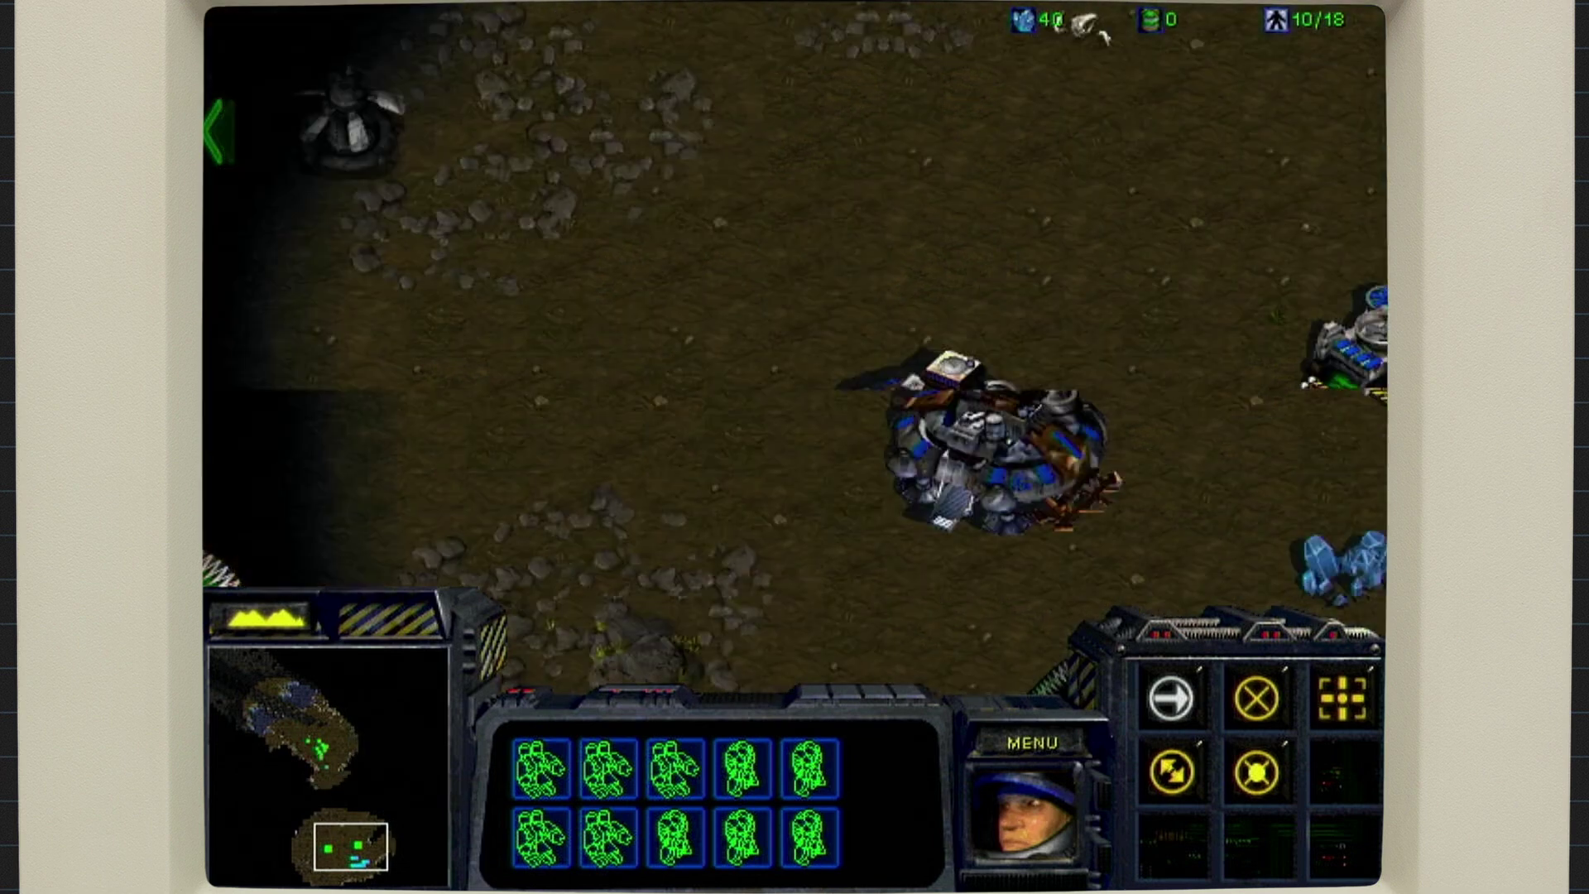
pyautogui.moveTo(486, 17)
pyautogui.moveTo(1369, 471)
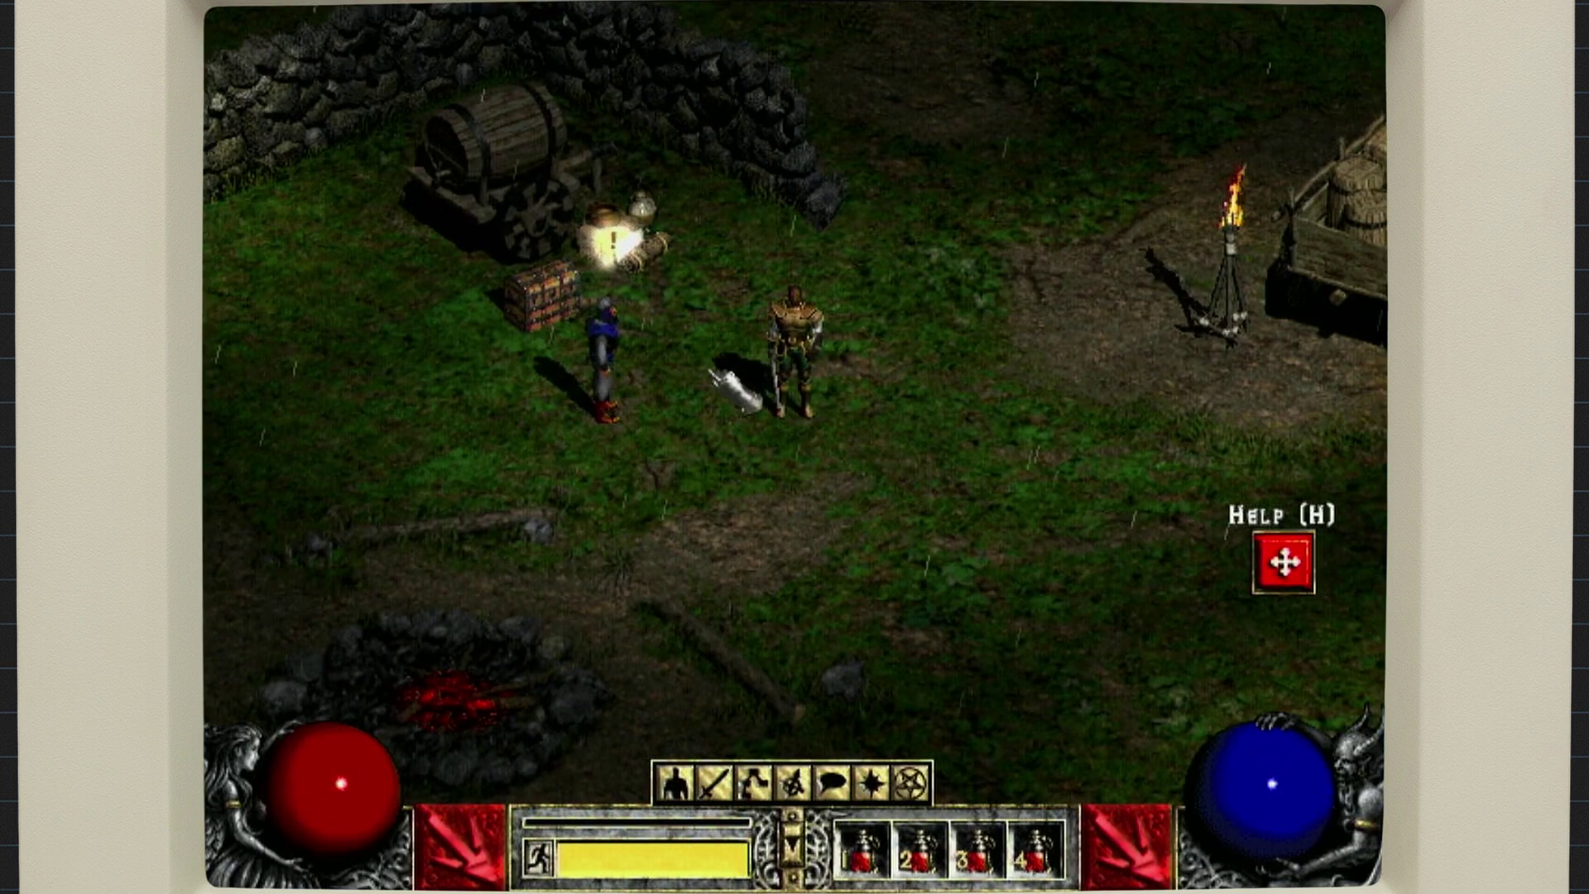
# Step: Talk to the camp NPC, kill the Fallen, drink a healing potion and open the inventory
pyautogui.click(617, 340)
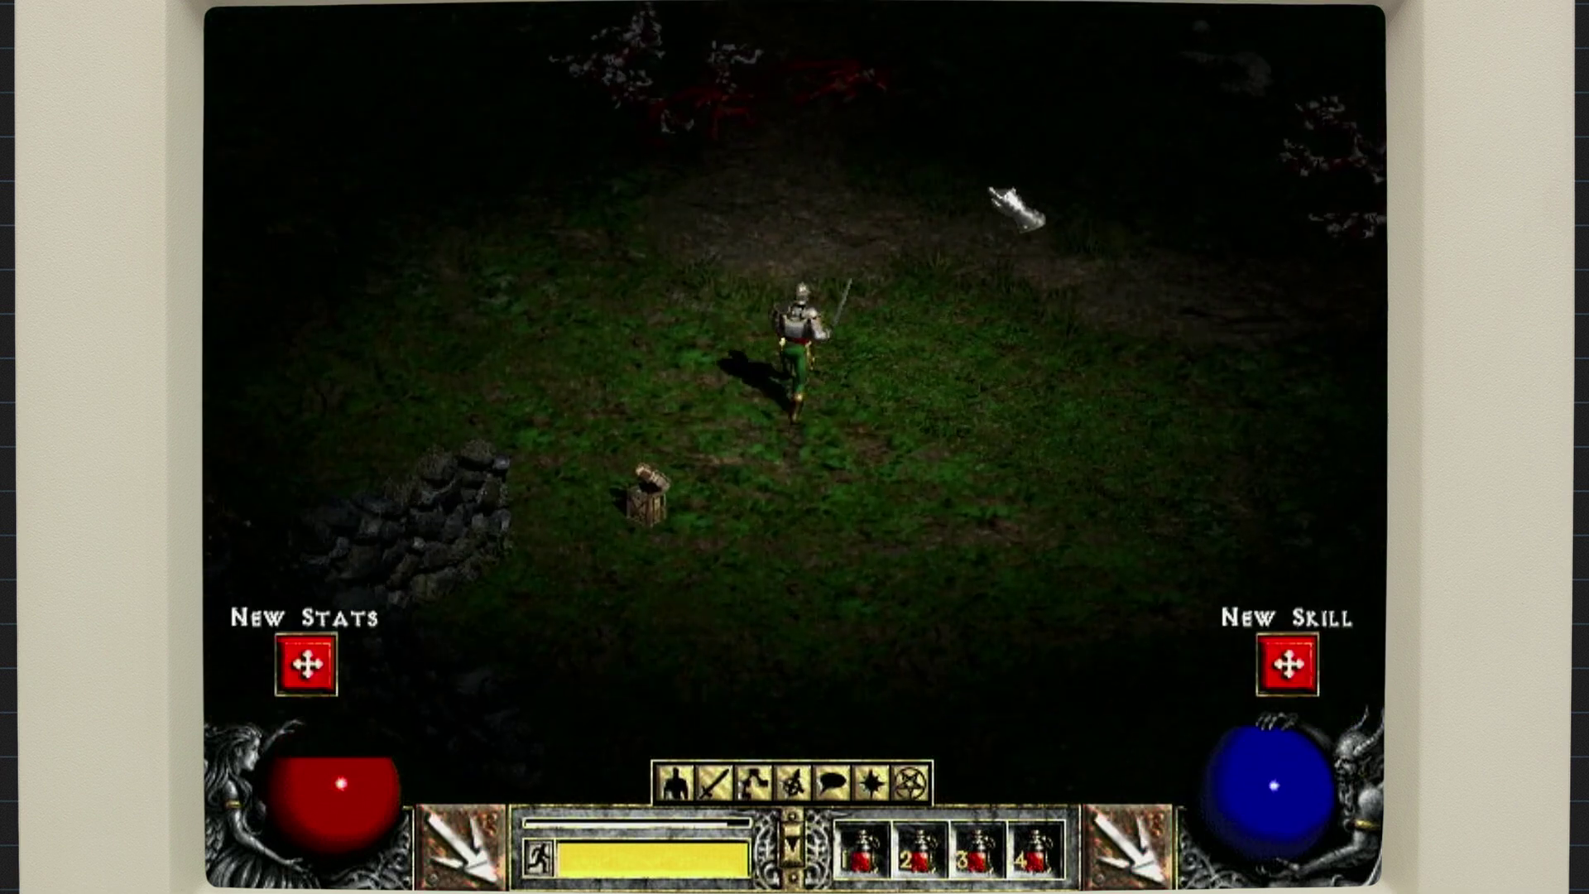
pyautogui.click(1016, 207)
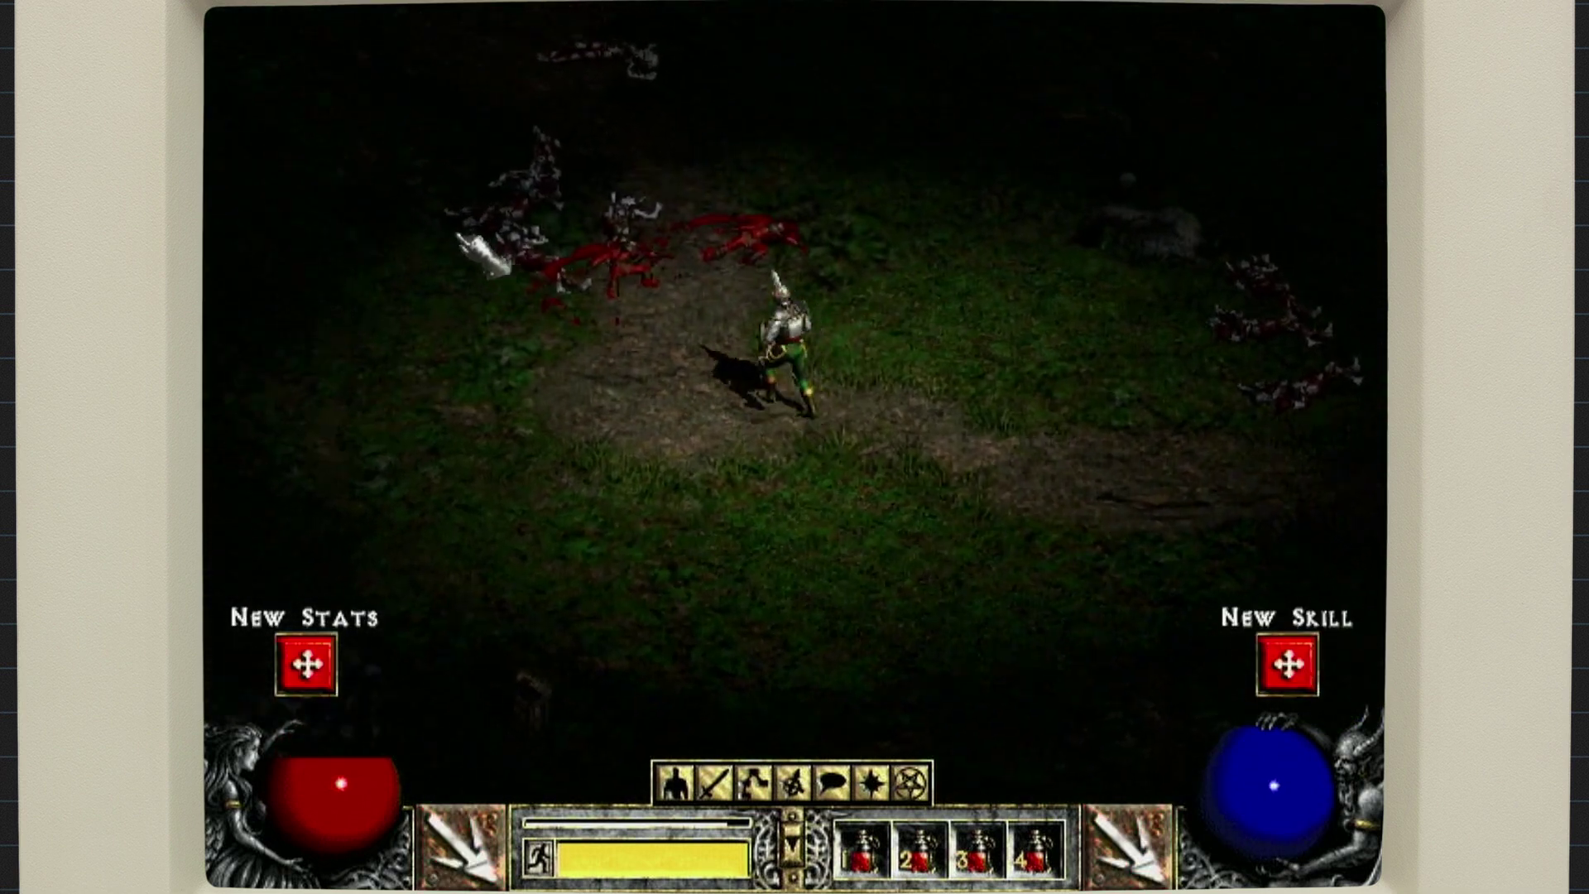
pyautogui.click(756, 248)
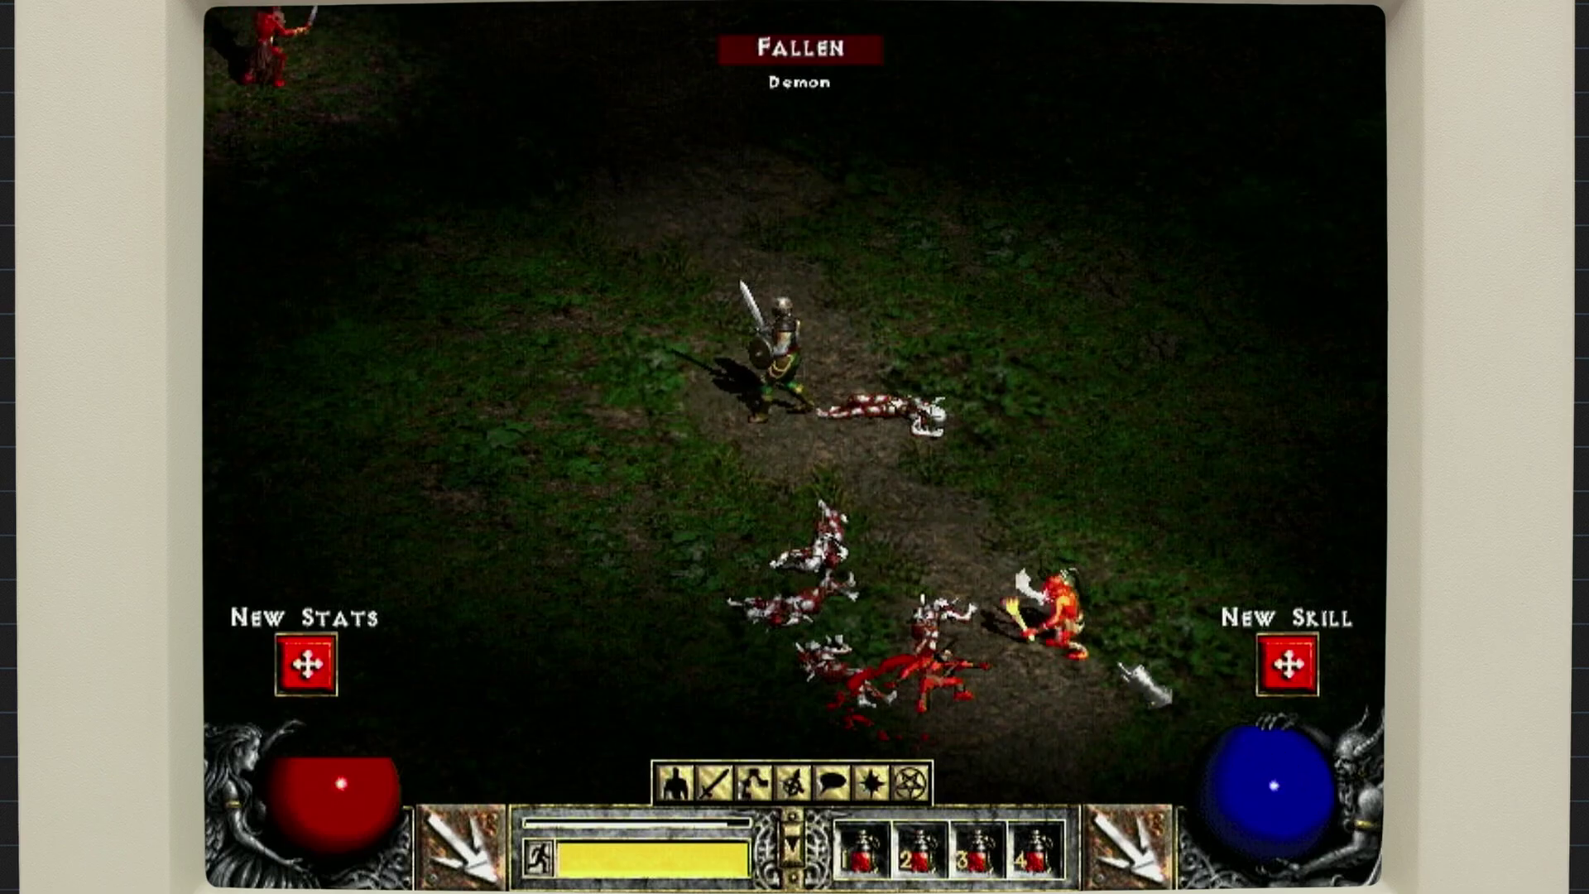
pyautogui.click(1076, 616)
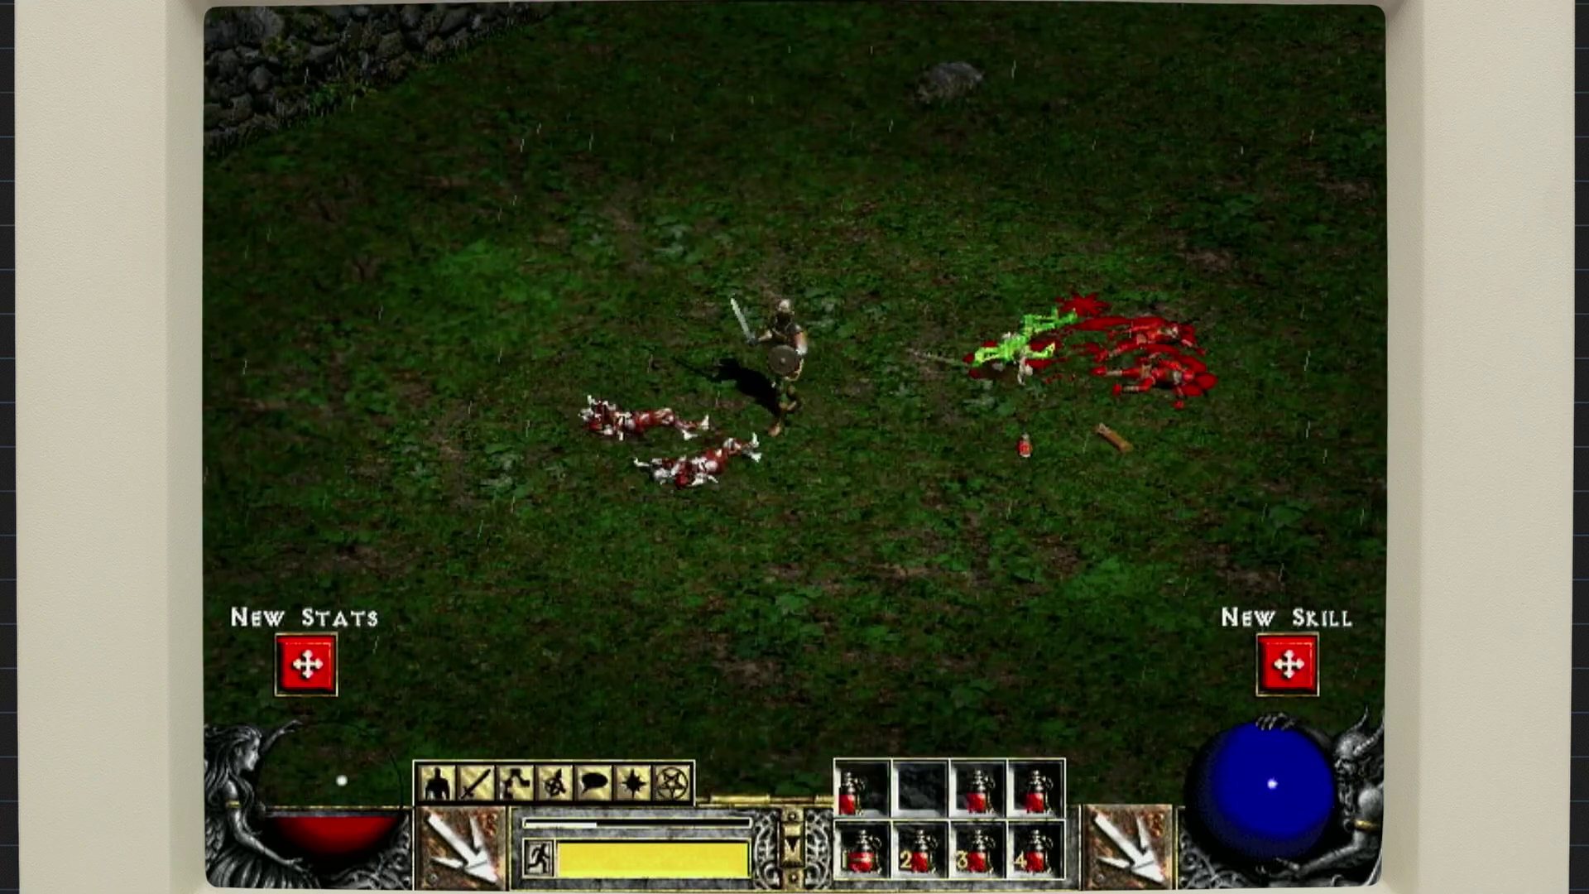
pyautogui.press('2')
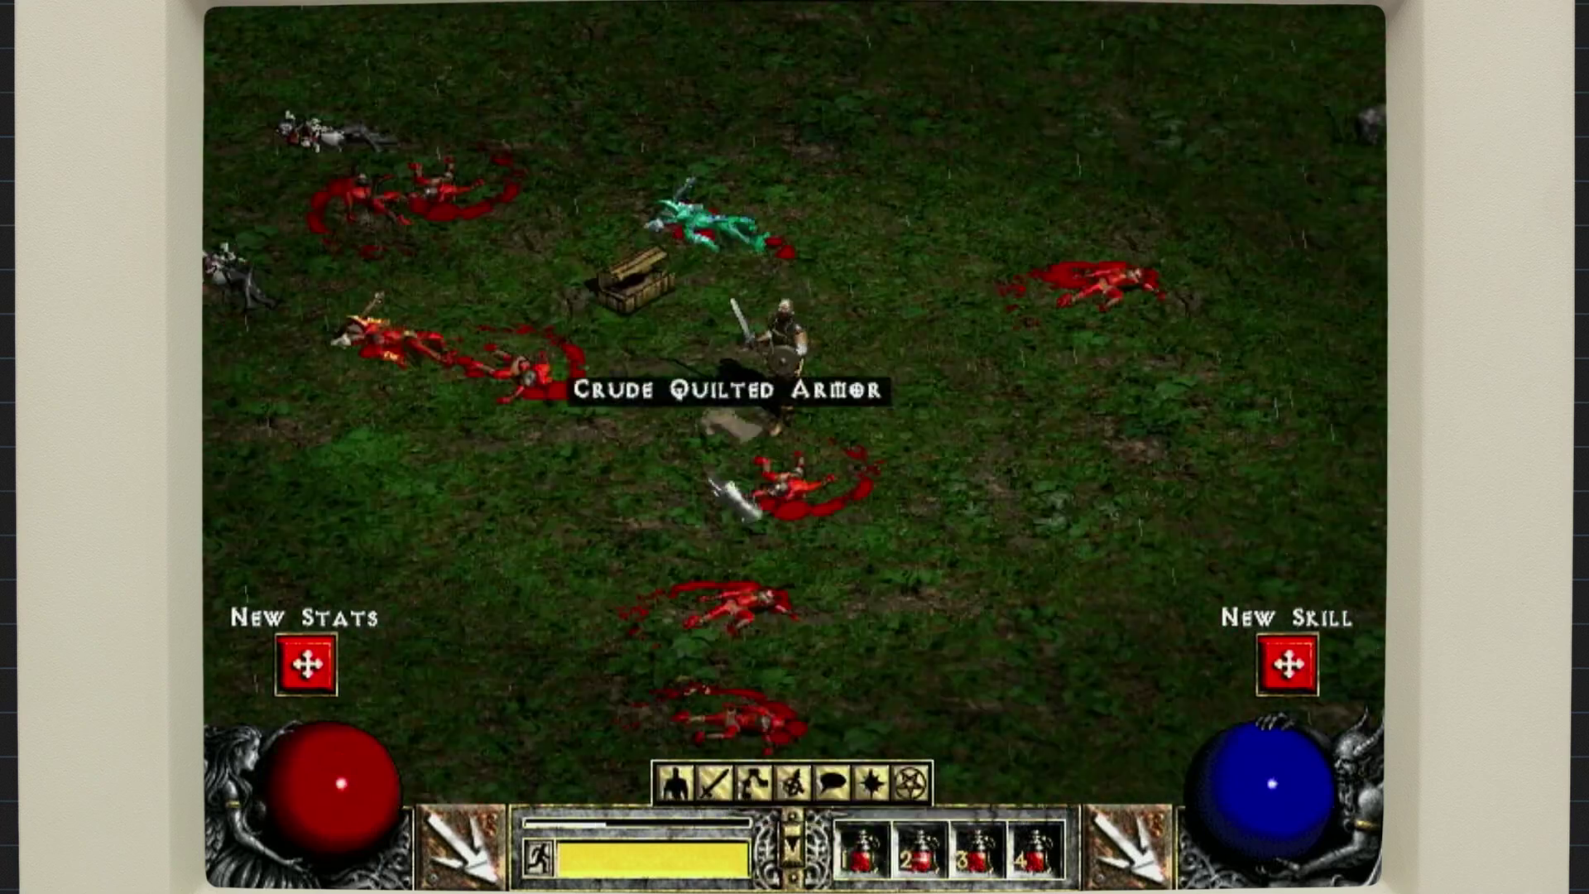
pyautogui.press('i')
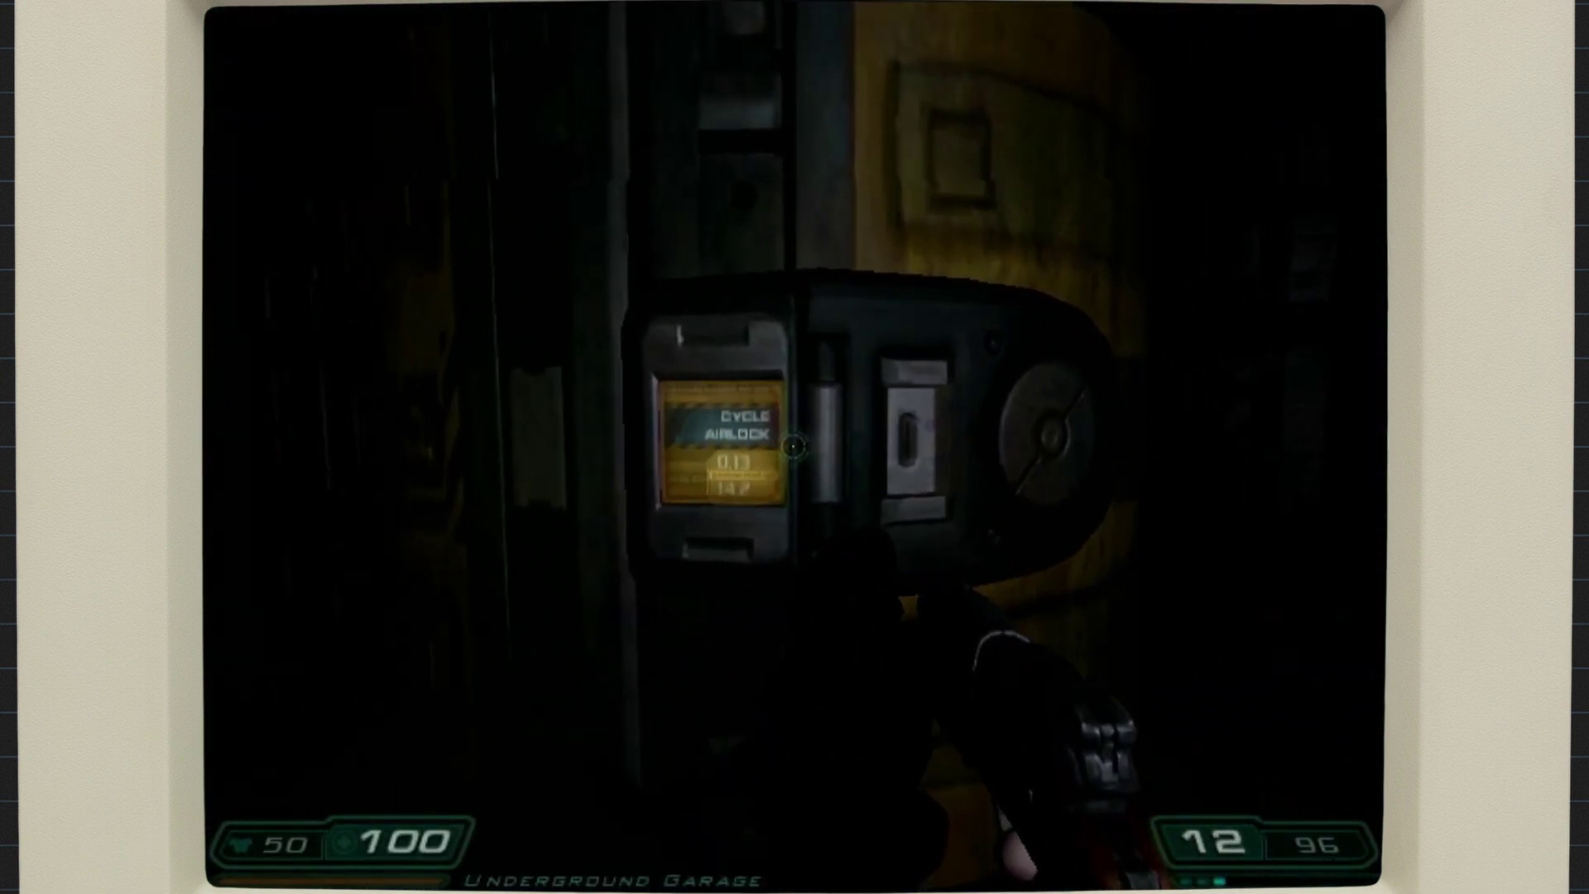
# Step: Cycle the airlock at the CYCLE AIRLOCK panel and turn back toward the garage
pyautogui.press('w')
pyautogui.click(801, 464)
pyautogui.press('s')
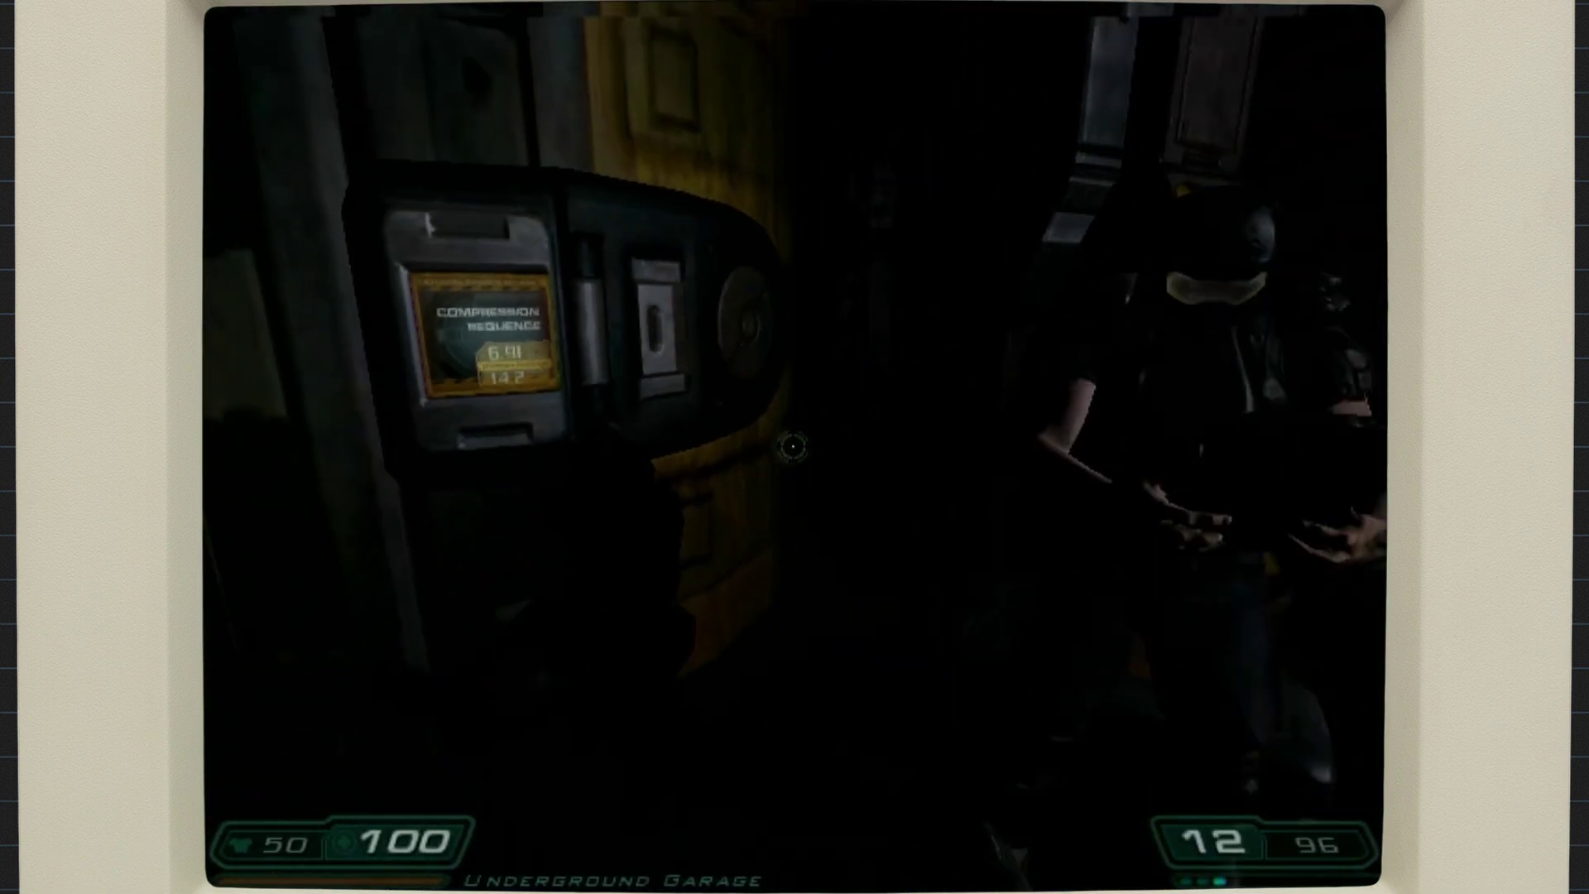
pyautogui.press('s')
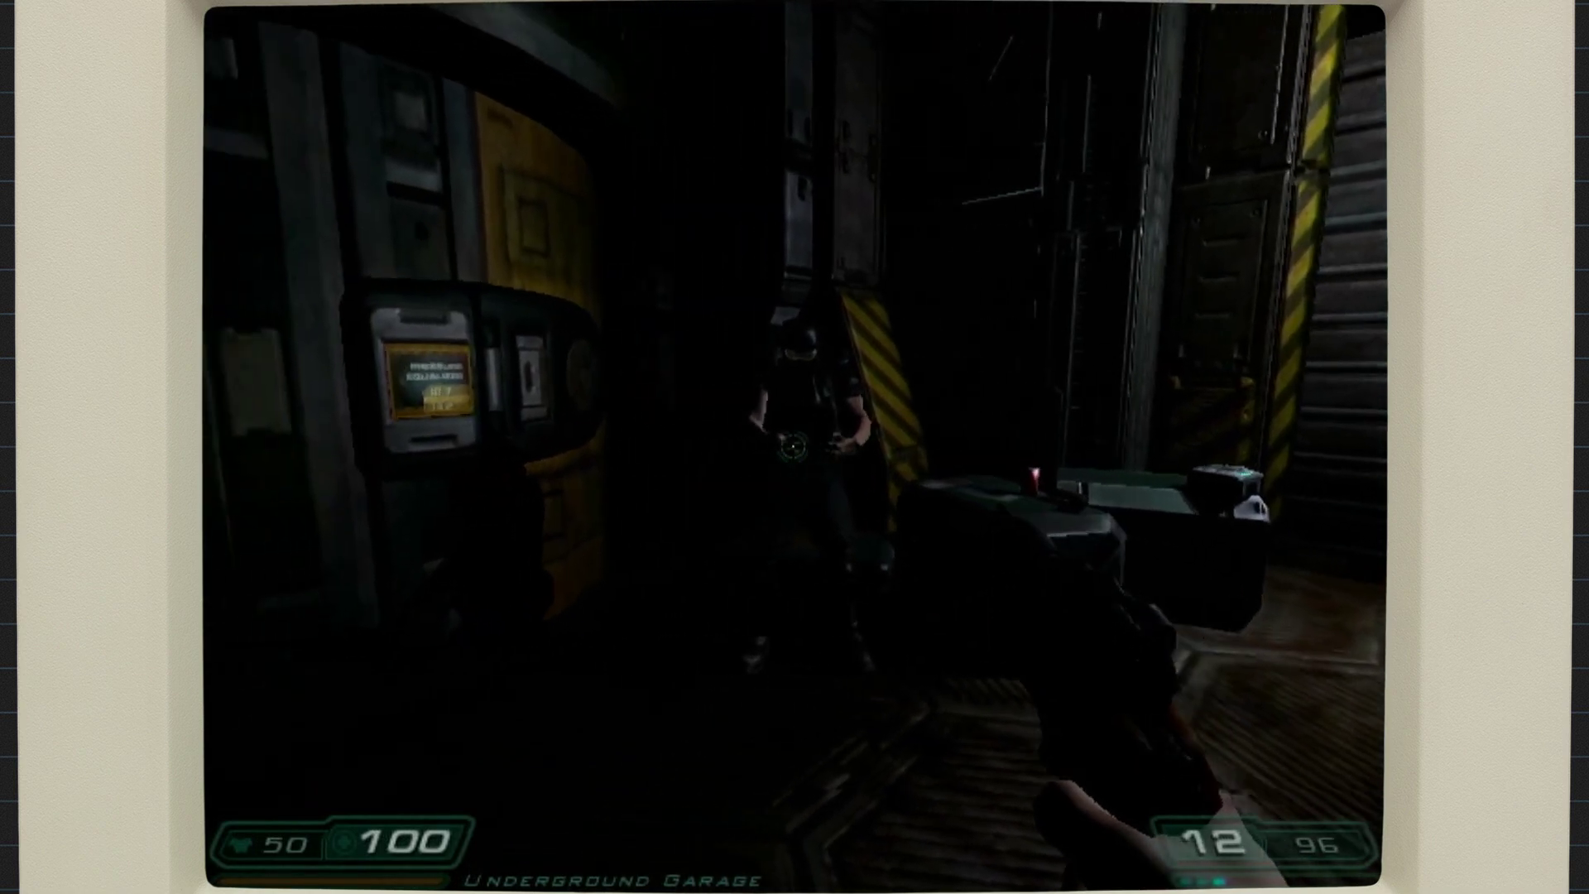
# Step: Shoot the possessed man in Old Comm Main, leaving 8 rounds loaded
pyautogui.click(793, 447)
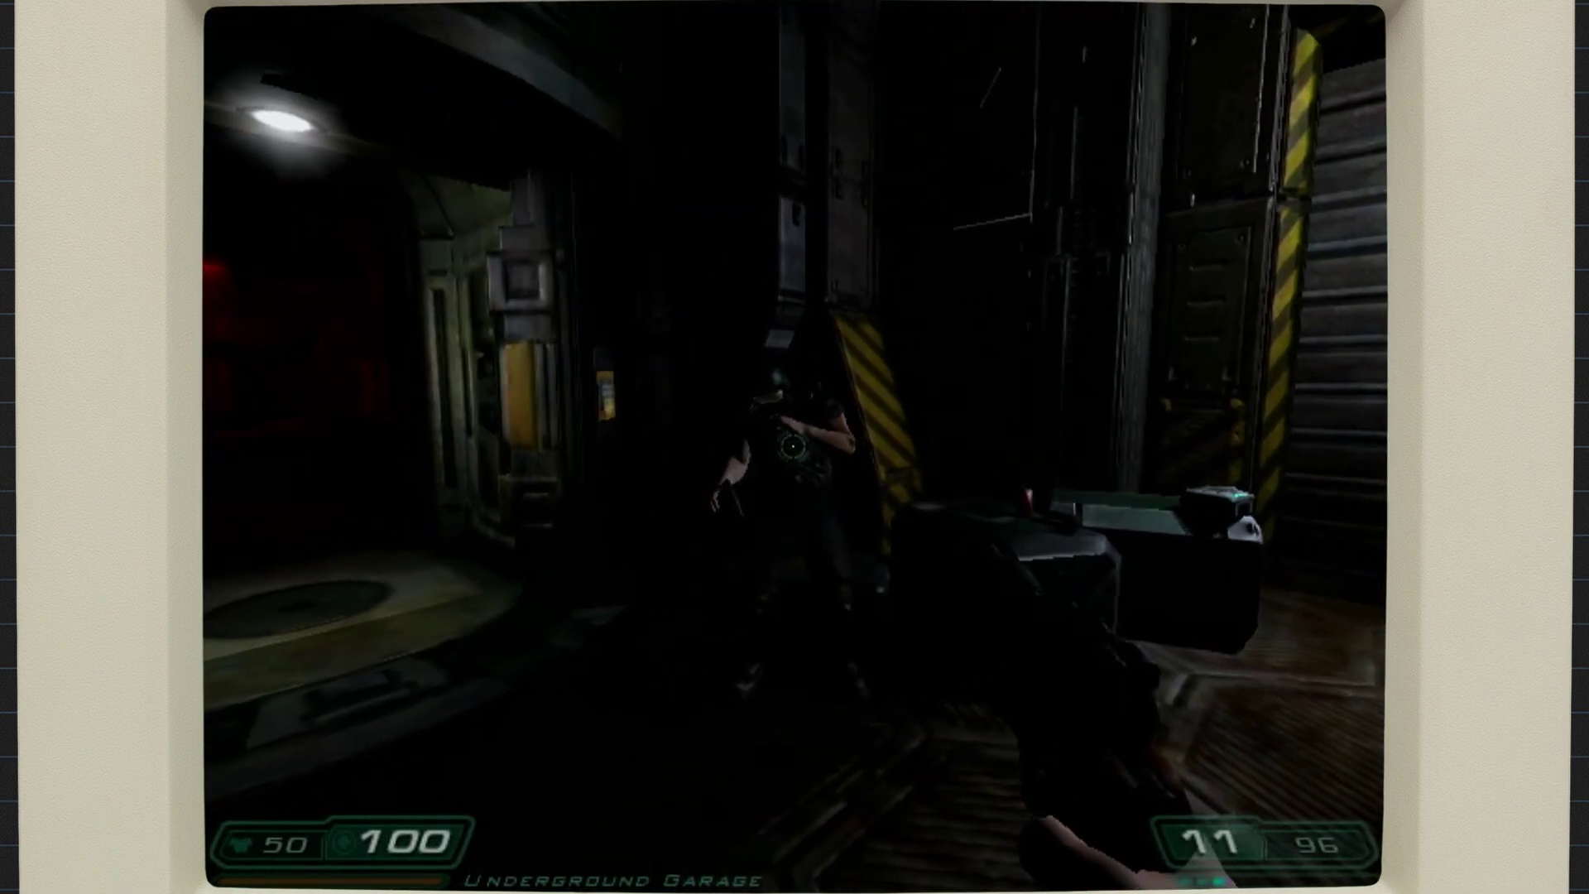
pyautogui.click(792, 447)
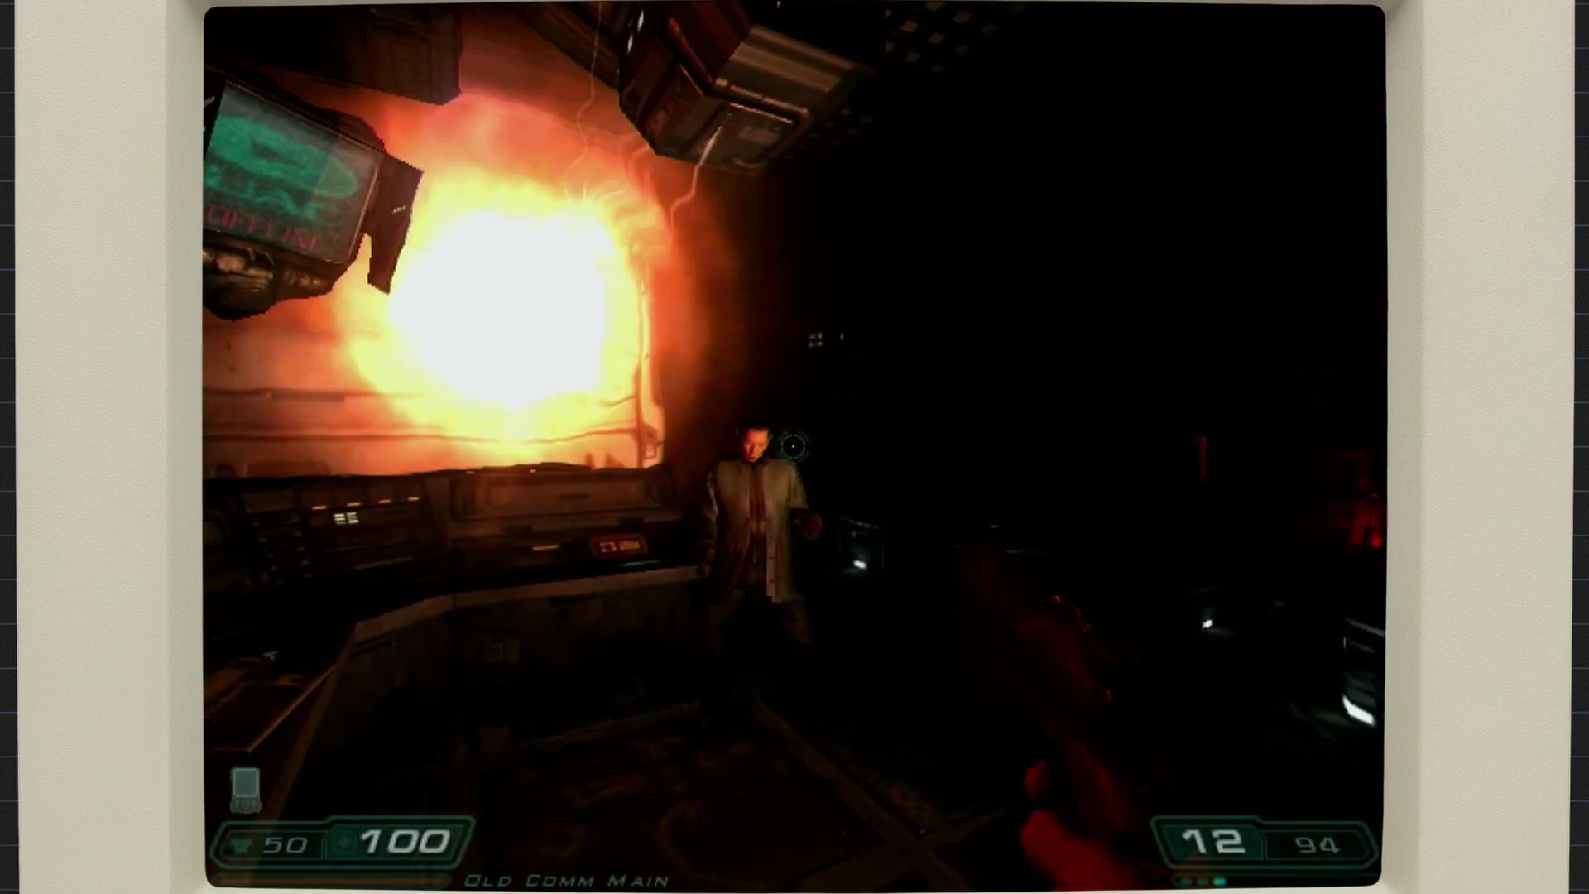
pyautogui.click(793, 447)
pyautogui.click(793, 447)
pyautogui.click(793, 447)
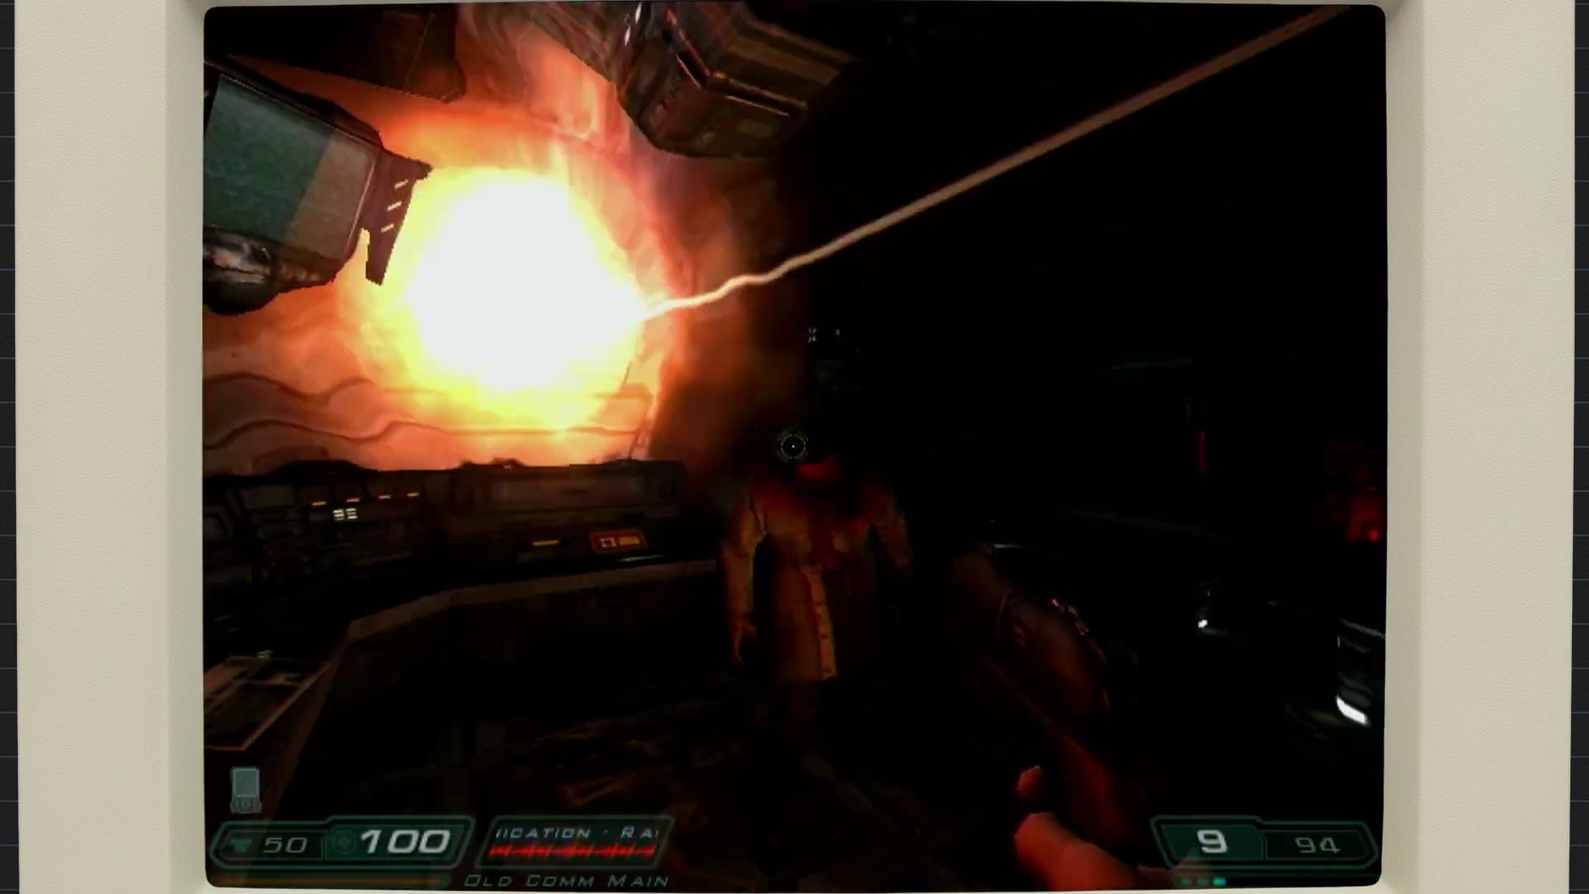
pyautogui.click(793, 447)
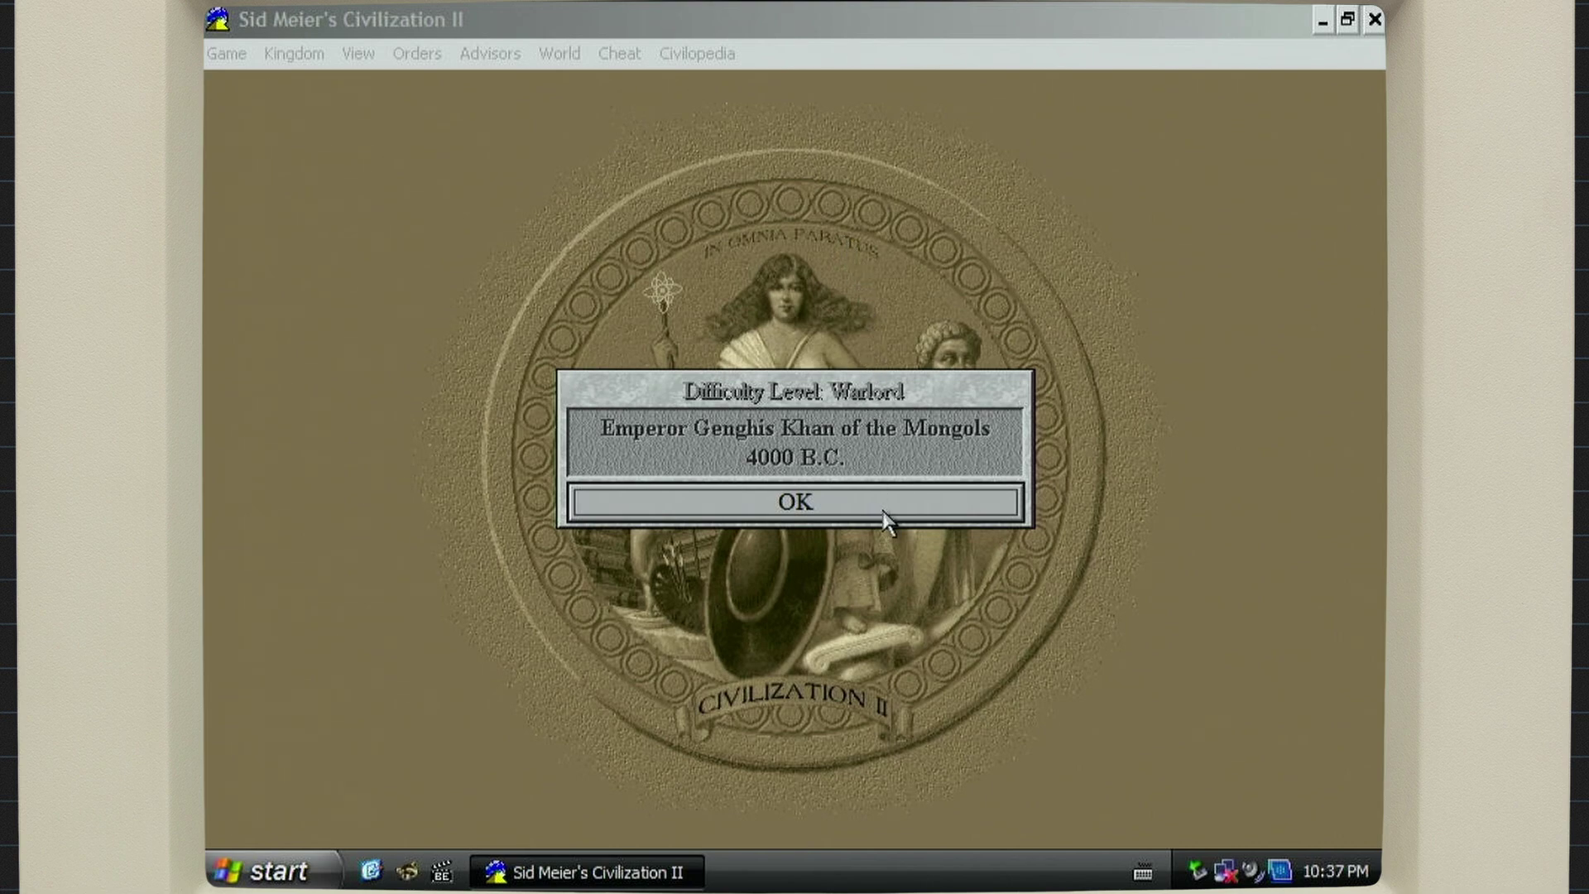
# Step: Confirm Warlord difficulty to begin the Mongol game in 4000 B.C
pyautogui.click(884, 510)
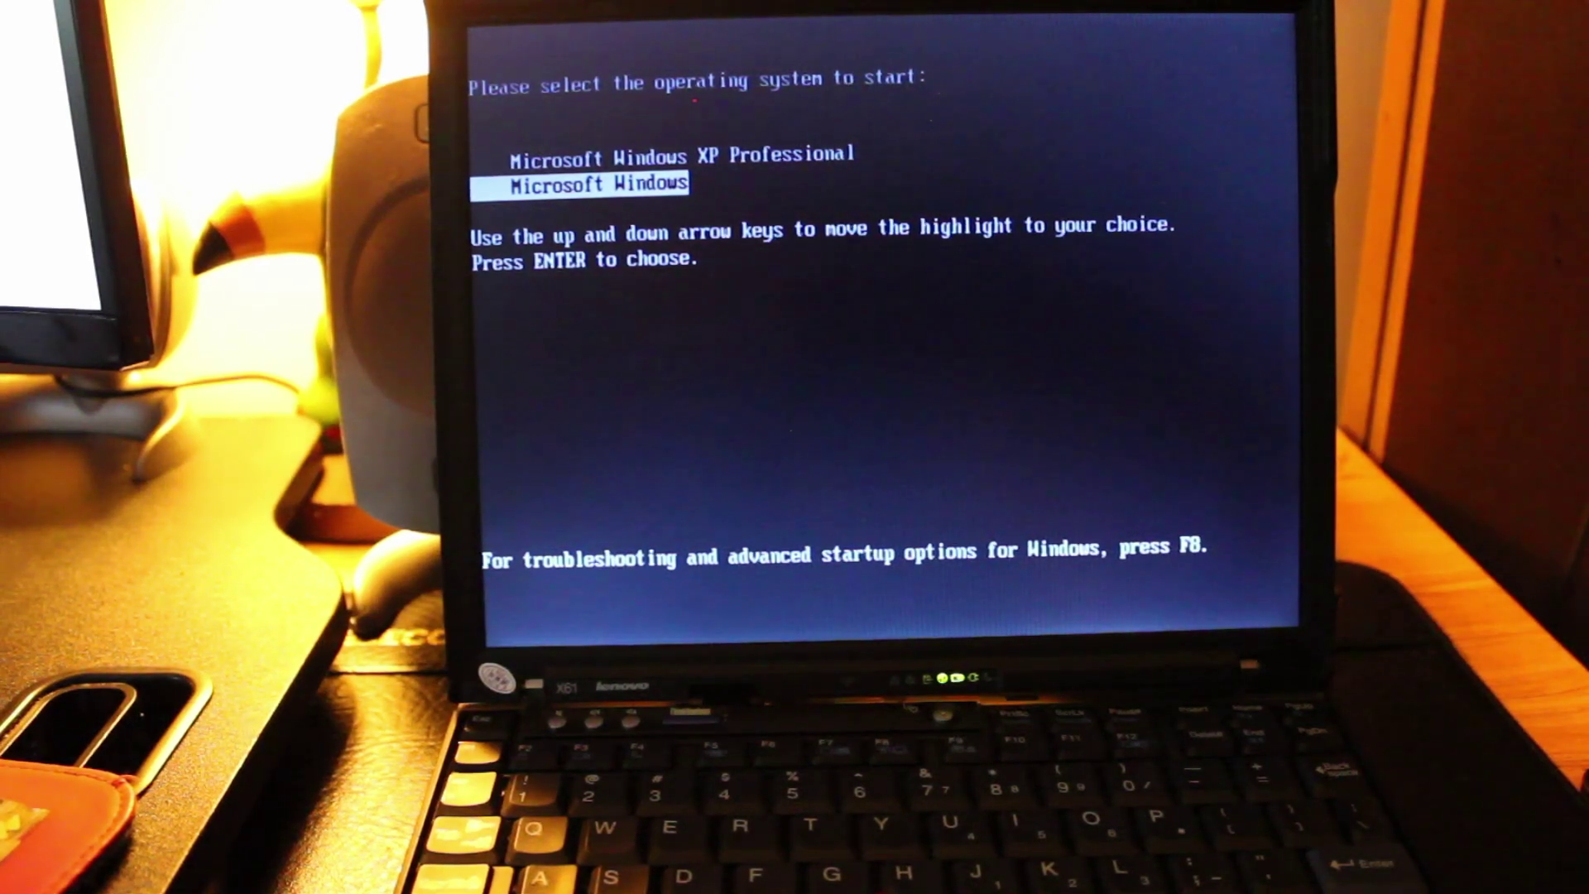
# Step: Boot Microsoft Windows into 1. Gaming Mode and continue past the USB prompt
pyautogui.press('Return')
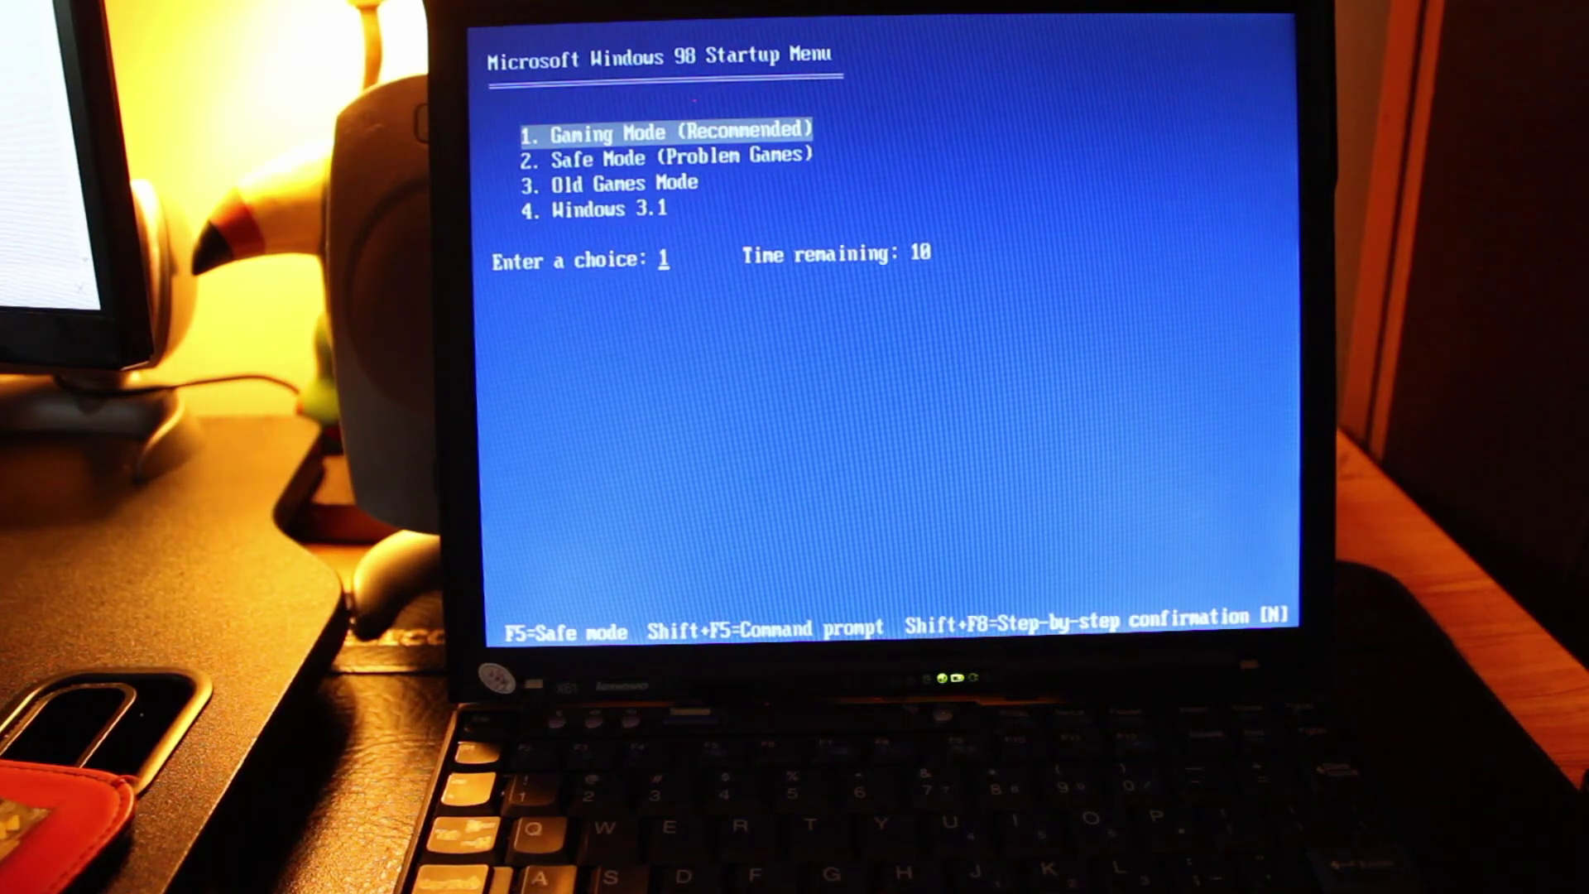
pyautogui.press('Return')
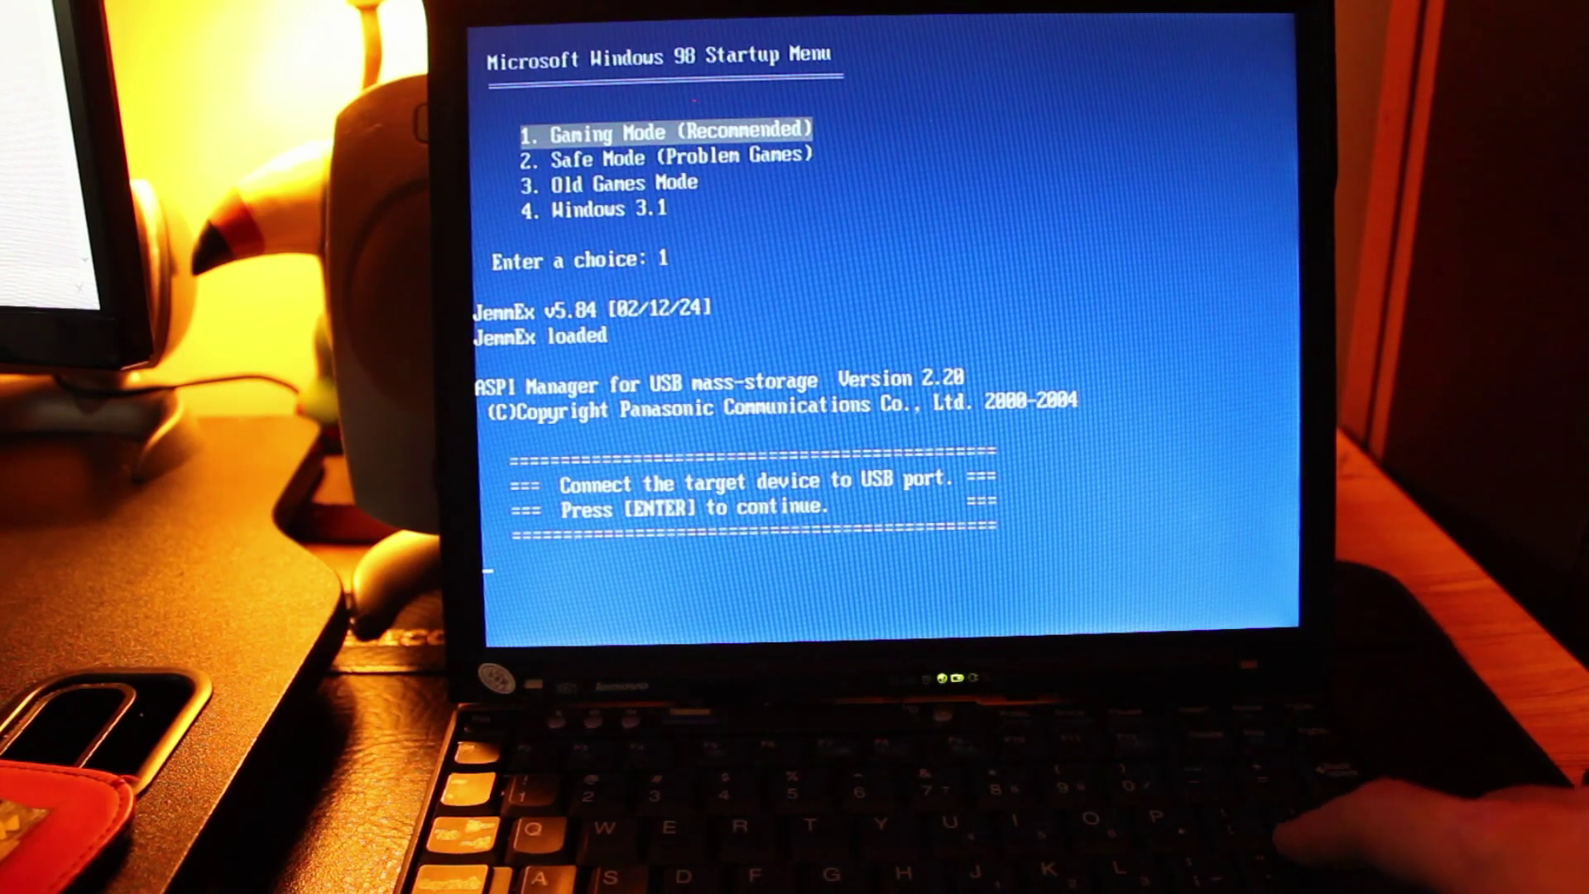
pyautogui.press('Return')
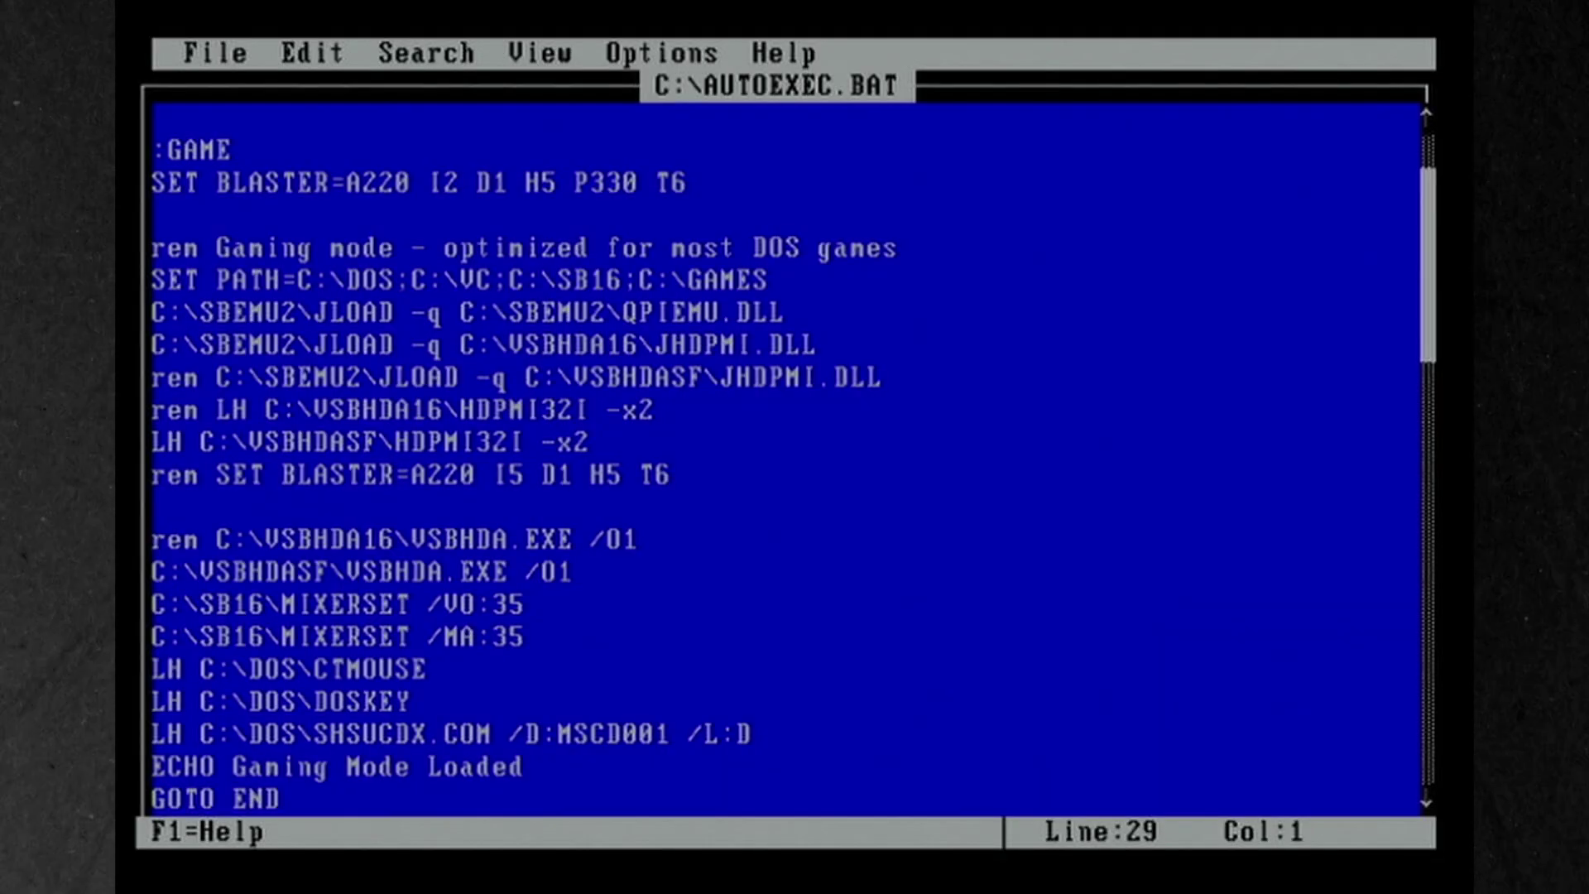
# Step: Highlight the SET BLASTER line in AUTOEXEC.BAT
pyautogui.hotkey('shift', 'Right')
pyautogui.hotkey('shift', 'Right')
pyautogui.hotkey('shift', 'Right')
pyautogui.hotkey('shift', 'Right')
pyautogui.hotkey('shift', 'Right')
pyautogui.hotkey('shift', 'Right')
pyautogui.hotkey('shift', 'Right')
pyautogui.hotkey('shift', 'Right')
pyautogui.hotkey('shift', 'Right')
pyautogui.hotkey('shift', 'Right')
pyautogui.hotkey('shift', 'Right')
pyautogui.hotkey('shift', 'Right')
pyautogui.hotkey('shift', 'Right')
pyautogui.hotkey('shift', 'Right')
pyautogui.hotkey('shift', 'Right')
pyautogui.hotkey('shift', 'Right')
pyautogui.hotkey('shift', 'Right')
pyautogui.hotkey('shift', 'Right')
pyautogui.hotkey('shift', 'Right')
pyautogui.hotkey('shift', 'Right')
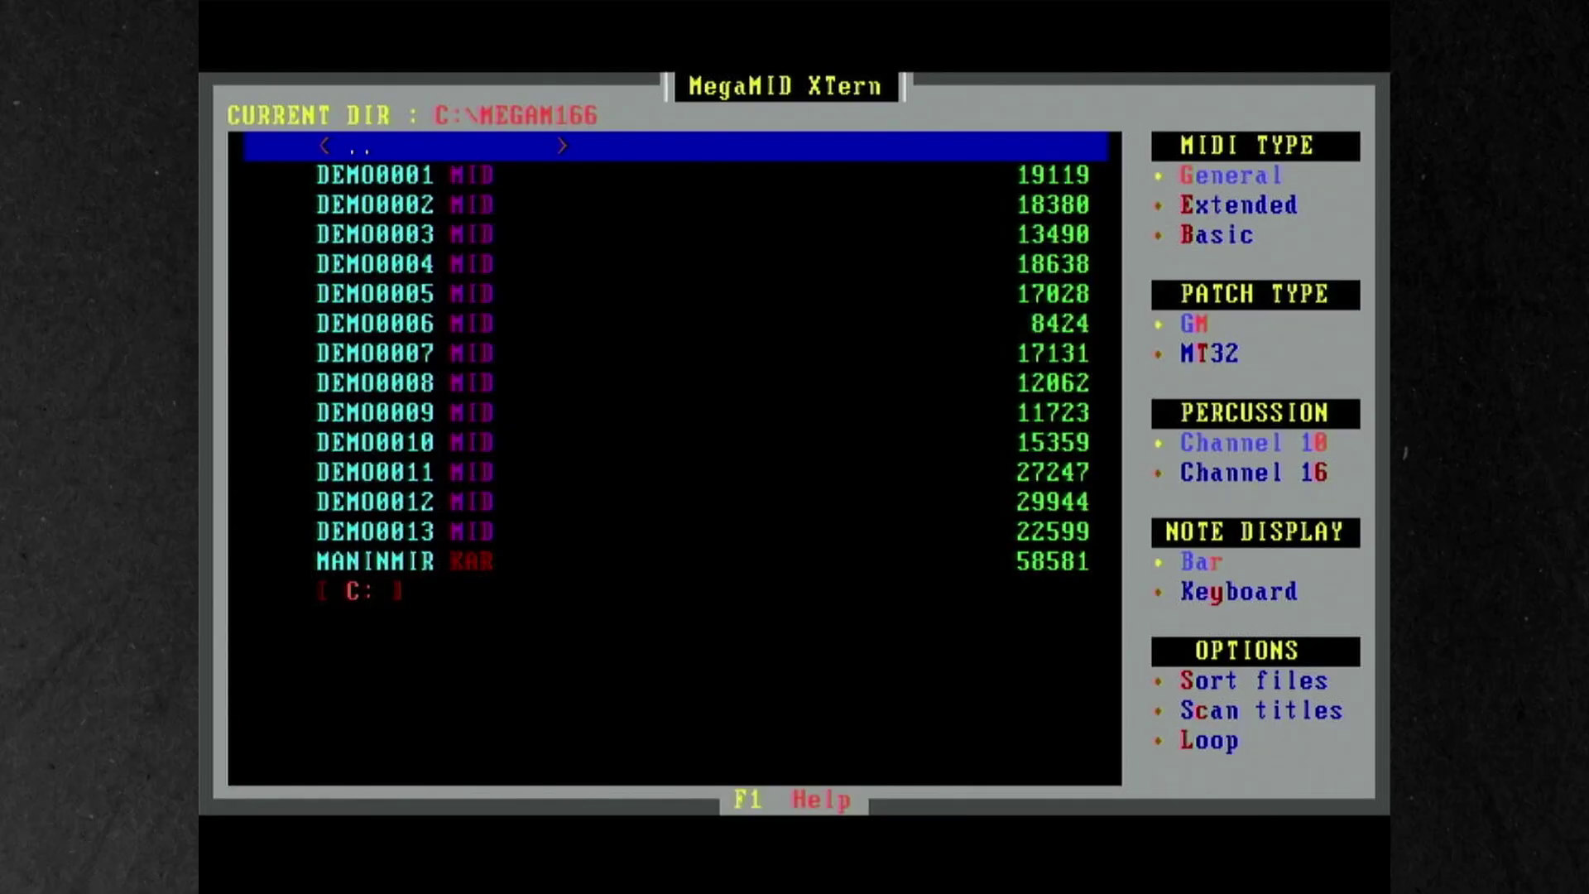
# Step: Go up to the C:\ root folder and open the MIDIS folder
pyautogui.press('Return')
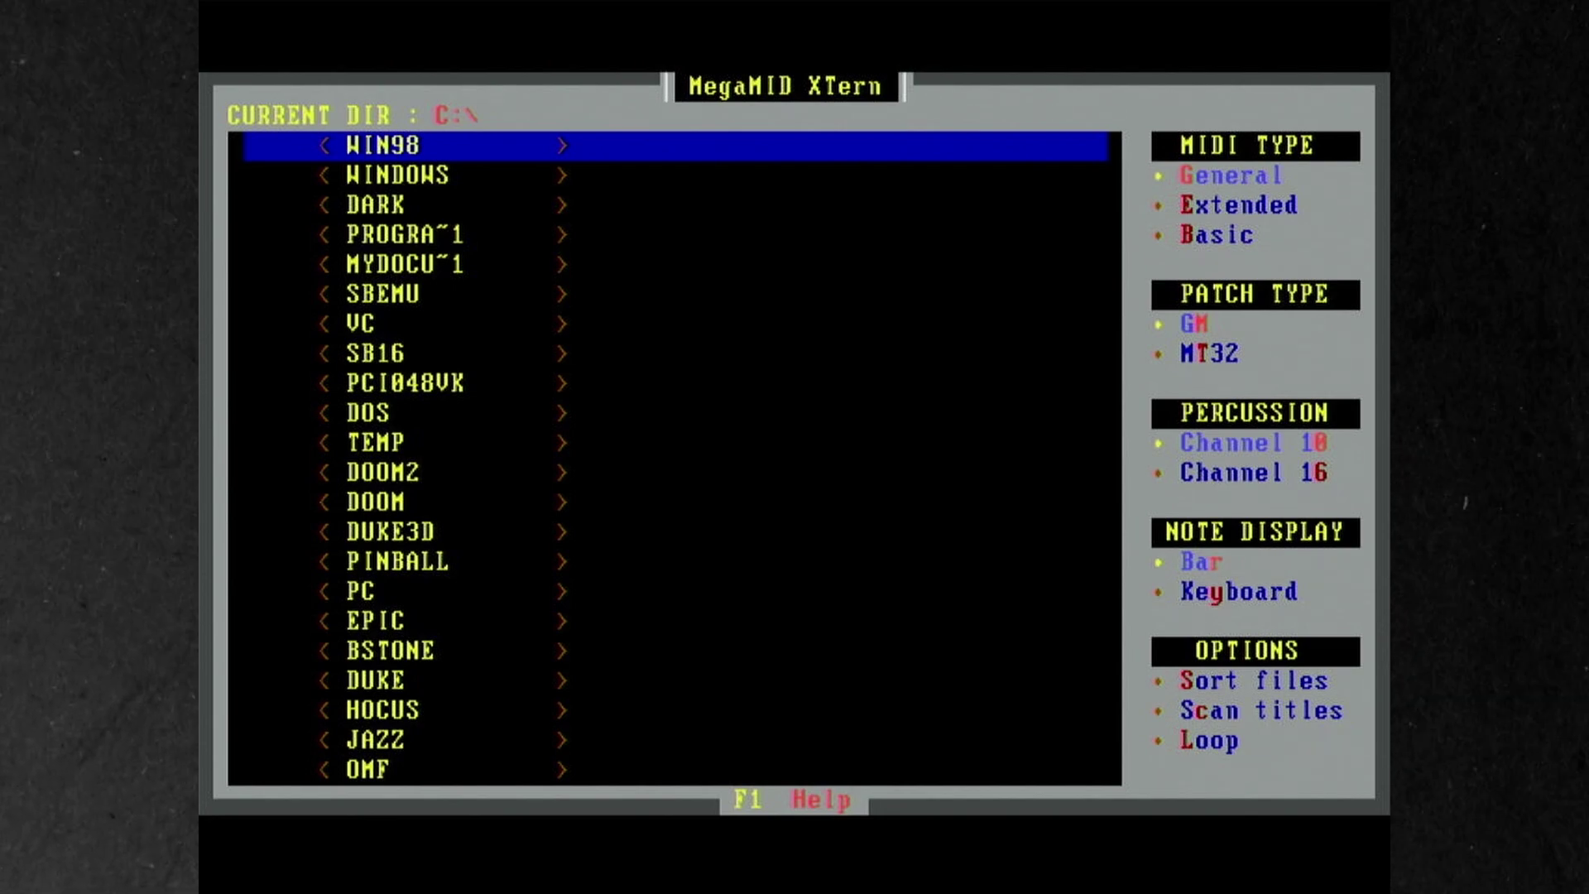
pyautogui.press('Down')
pyautogui.press('Down')
pyautogui.press('Down')
pyautogui.press('Down')
pyautogui.press('Down')
pyautogui.press('Down')
pyautogui.press('Down')
pyautogui.press('Down')
pyautogui.press('Down')
pyautogui.press('Down')
pyautogui.press('Down')
pyautogui.press('Down')
pyautogui.press('Down')
pyautogui.press('Down')
pyautogui.press('Down')
pyautogui.press('Down')
pyautogui.press('Down')
pyautogui.press('Down')
pyautogui.press('Down')
pyautogui.press('Down')
pyautogui.press('Return')
# Step: Browse the MIDIS subfolders and open the SADE folder
pyautogui.press('Down')
pyautogui.press('Down')
pyautogui.press('Down')
pyautogui.press('Down')
pyautogui.press('Down')
pyautogui.press('Down')
pyautogui.press('Down')
pyautogui.press('Down')
pyautogui.press('Down')
pyautogui.press('Down')
pyautogui.press('Down')
pyautogui.press('Down')
pyautogui.press('Down')
pyautogui.press('Down')
pyautogui.press('Down')
pyautogui.press('Down')
pyautogui.press('Down')
pyautogui.press('Down')
pyautogui.press('Down')
pyautogui.press('Down')
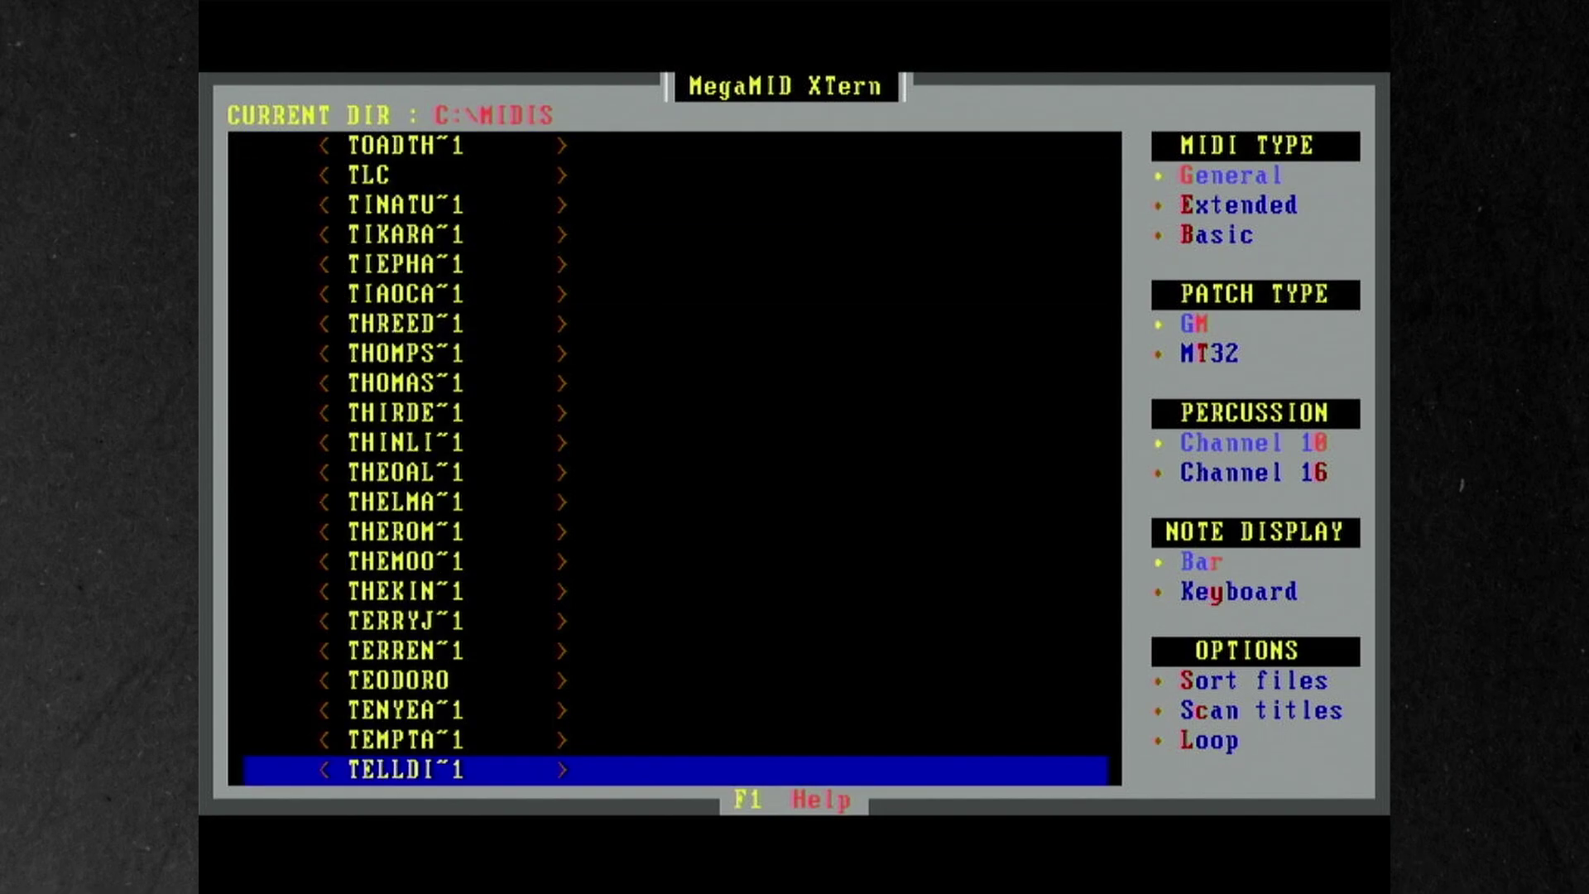
pyautogui.press('Down')
pyautogui.press('Down')
pyautogui.press('Down')
pyautogui.press('Down')
pyautogui.press('Down')
pyautogui.press('Down')
pyautogui.press('Down')
pyautogui.press('Down')
pyautogui.press('Down')
pyautogui.press('Down')
pyautogui.press('Down')
pyautogui.press('Down')
pyautogui.press('Down')
pyautogui.press('Down')
pyautogui.press('Down')
pyautogui.press('Down')
pyautogui.press('Down')
pyautogui.press('Down')
pyautogui.press('Down')
pyautogui.press('Down')
pyautogui.press('Up')
pyautogui.press('Up')
pyautogui.press('Up')
pyautogui.press('Up')
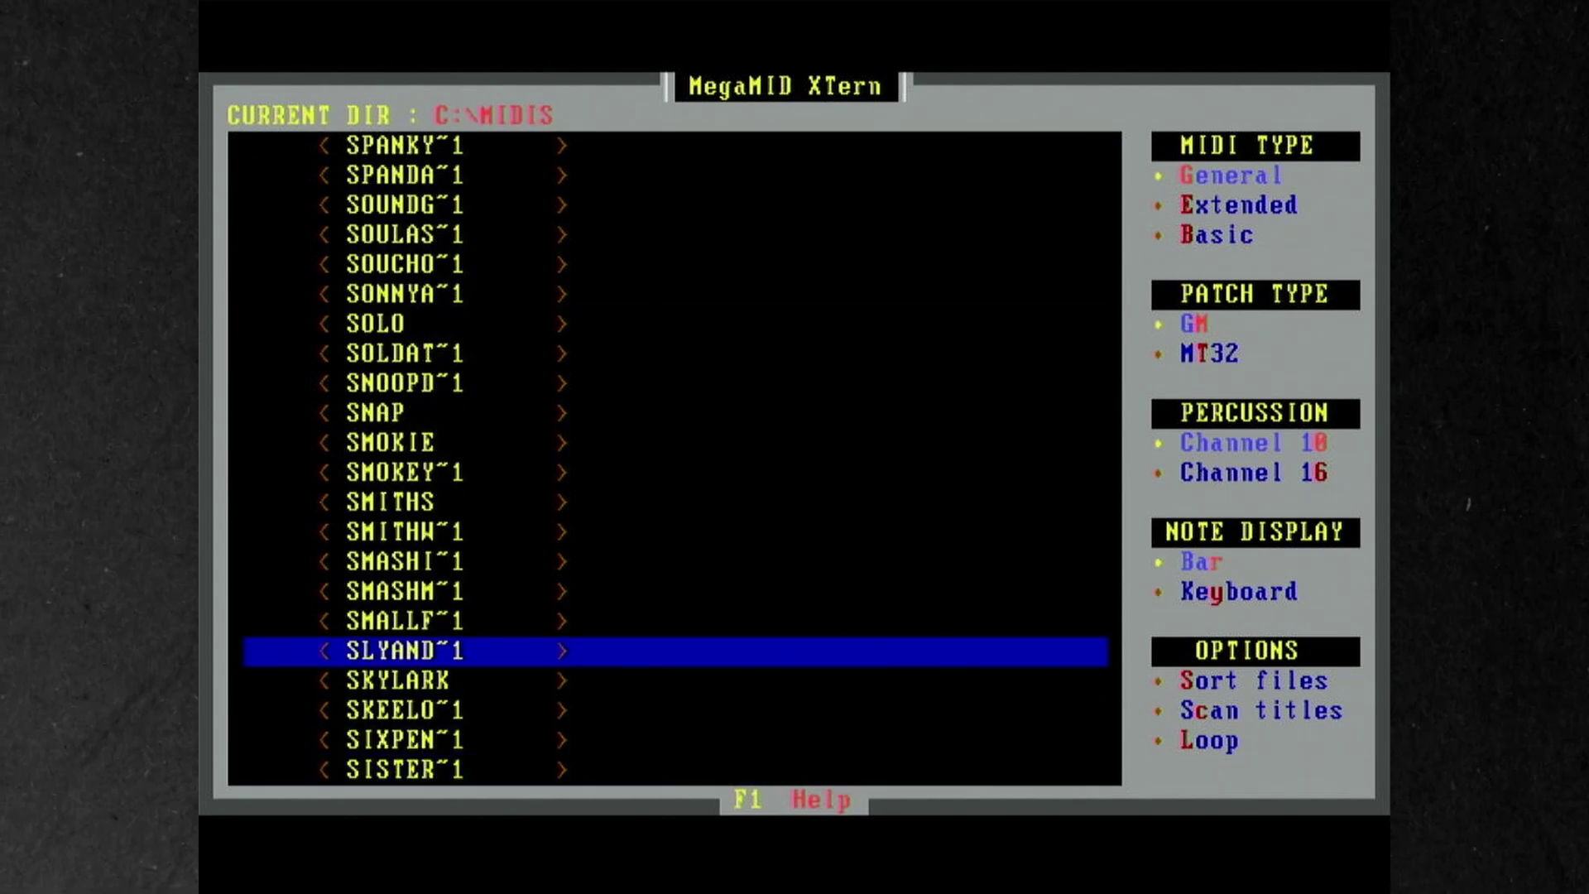
pyautogui.press('Up')
pyautogui.press('Up')
pyautogui.press('Up')
pyautogui.press('Up')
pyautogui.press('Up')
pyautogui.press('Up')
pyautogui.press('Up')
pyautogui.press('Up')
pyautogui.press('Up')
pyautogui.press('Down')
pyautogui.press('Down')
pyautogui.press('Down')
pyautogui.press('Down')
pyautogui.press('Down')
pyautogui.press('Down')
pyautogui.press('Down')
pyautogui.press('Down')
pyautogui.press('Down')
pyautogui.press('Down')
pyautogui.press('Down')
pyautogui.press('Down')
pyautogui.press('Down')
pyautogui.press('Down')
pyautogui.press('Down')
pyautogui.press('Down')
pyautogui.press('Down')
pyautogui.press('Down')
pyautogui.press('Down')
pyautogui.press('Down')
pyautogui.press('Up')
pyautogui.press('Up')
pyautogui.press('Up')
pyautogui.press('Up')
pyautogui.press('Up')
pyautogui.press('Up')
pyautogui.press('Up')
pyautogui.press('Up')
pyautogui.press('Up')
pyautogui.press('Up')
pyautogui.press('Up')
pyautogui.press('Up')
pyautogui.press('Up')
pyautogui.press('Up')
pyautogui.press('Up')
pyautogui.press('Up')
pyautogui.press('Up')
pyautogui.press('Down')
pyautogui.press('Down')
pyautogui.press('Down')
pyautogui.press('Down')
pyautogui.press('Down')
pyautogui.press('Down')
pyautogui.press('Down')
pyautogui.press('Down')
pyautogui.press('Down')
pyautogui.press('Down')
pyautogui.press('Down')
pyautogui.press('Down')
pyautogui.press('Down')
pyautogui.press('Down')
pyautogui.press('Down')
pyautogui.press('Down')
pyautogui.press('Down')
pyautogui.press('Down')
pyautogui.press('Down')
pyautogui.press('Down')
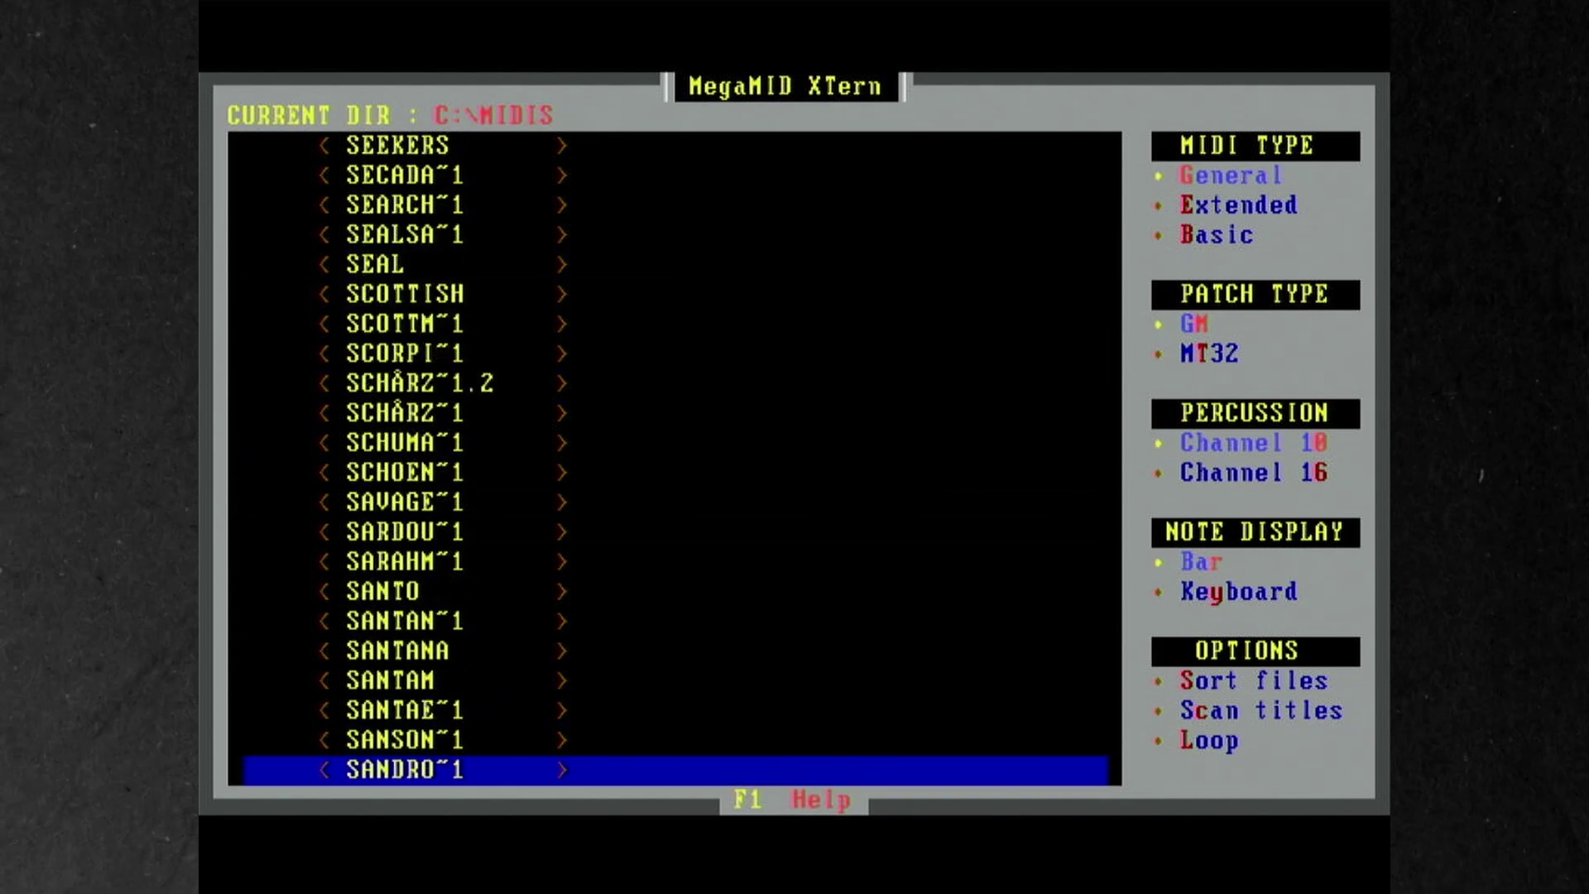
pyautogui.press('Down')
pyautogui.press('Down')
pyautogui.press('Down')
pyautogui.press('Down')
pyautogui.press('Down')
pyautogui.press('Down')
pyautogui.press('Down')
pyautogui.press('Down')
pyautogui.press('Down')
pyautogui.press('Down')
pyautogui.press('Down')
pyautogui.press('Up')
pyautogui.press('Up')
pyautogui.press('Return')
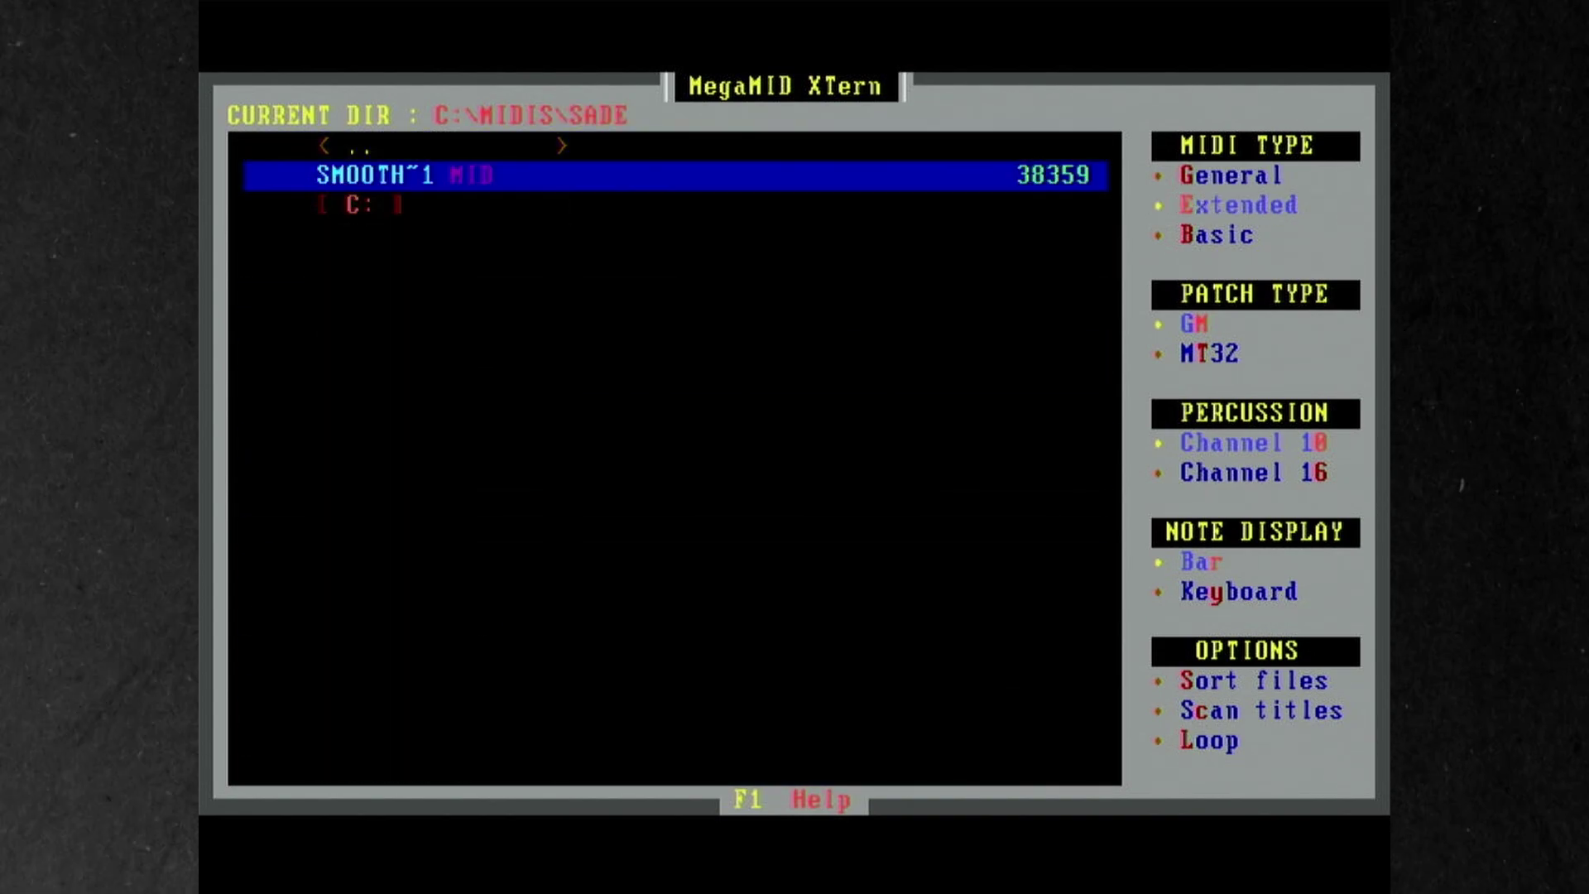
# Step: Start playing SMOOTH~1.MID, Sade's 'Smooth Operator', and let it run
pyautogui.press('Return')
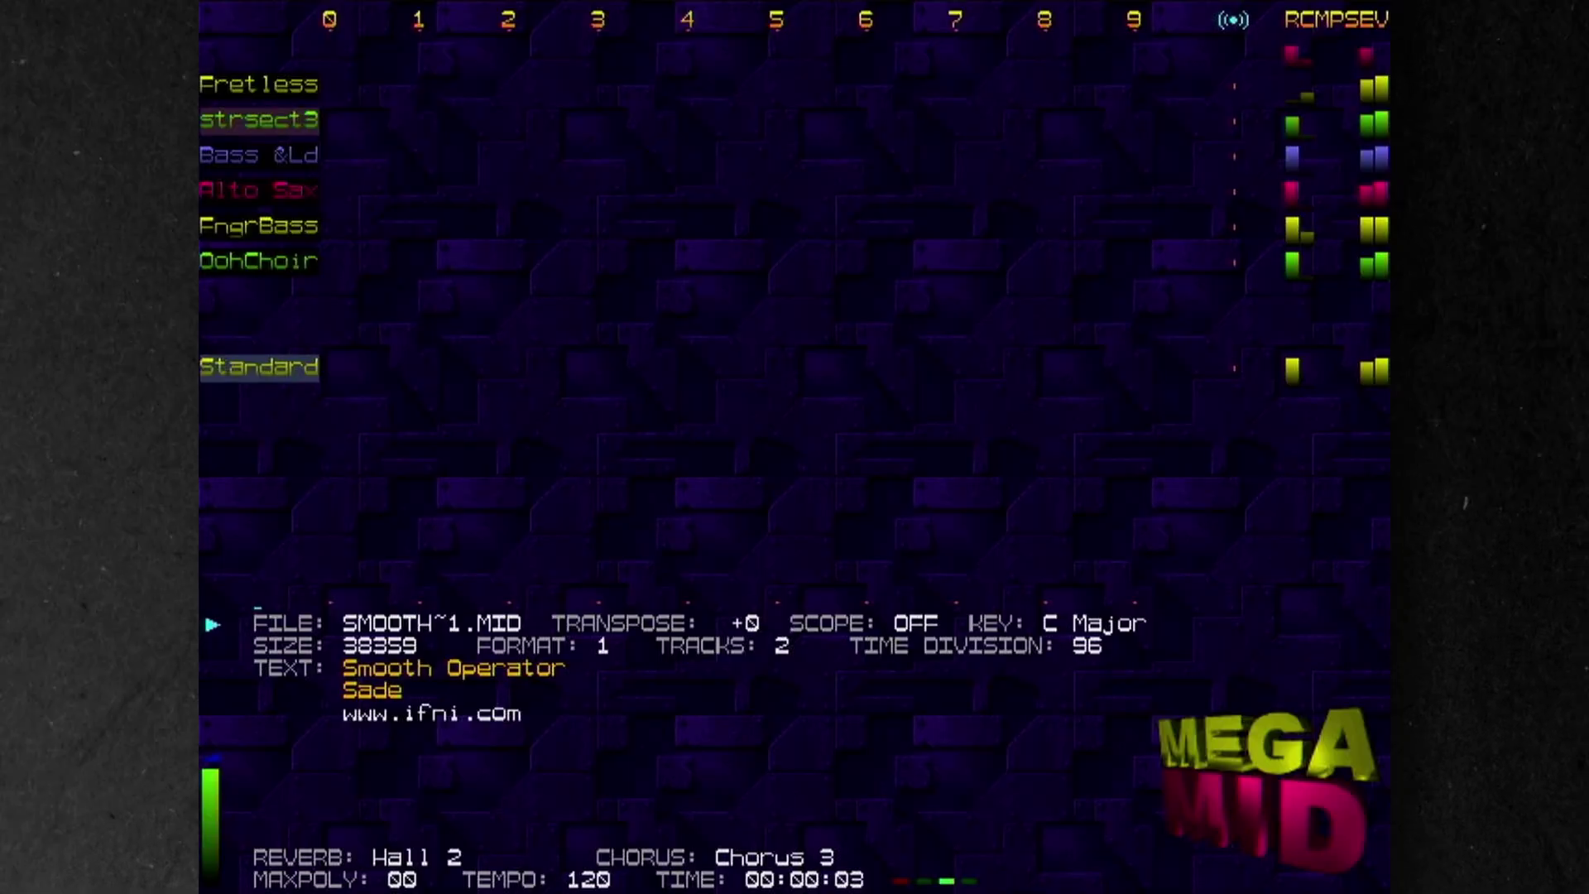